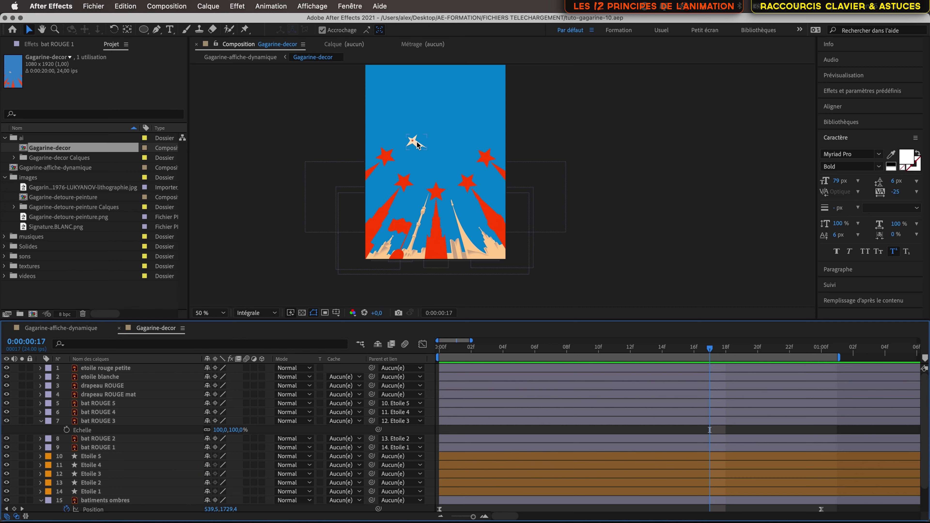
Move the Ligne layer from the Gagarine-affiche-dynamique composition into Gagarine-decor, above the etoile rouge petite layer
scroll(417, 144, up, 4)
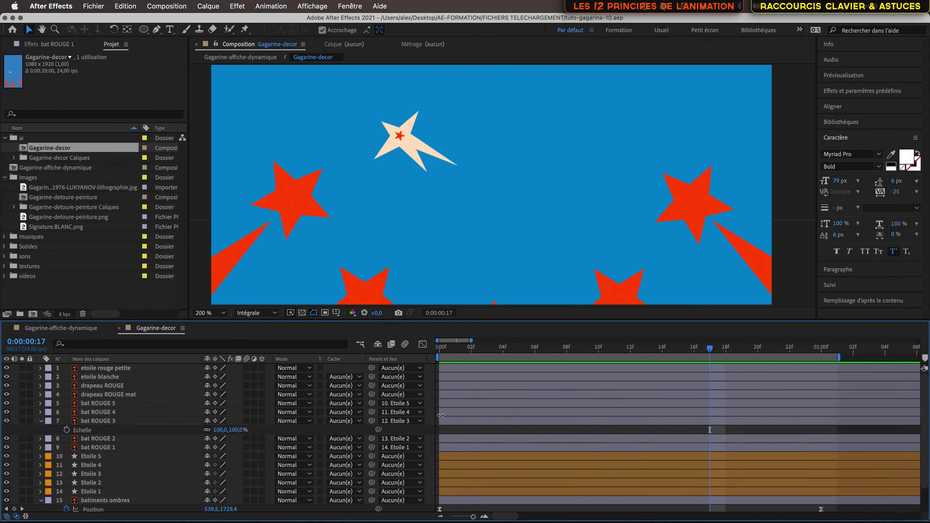
click(70, 331)
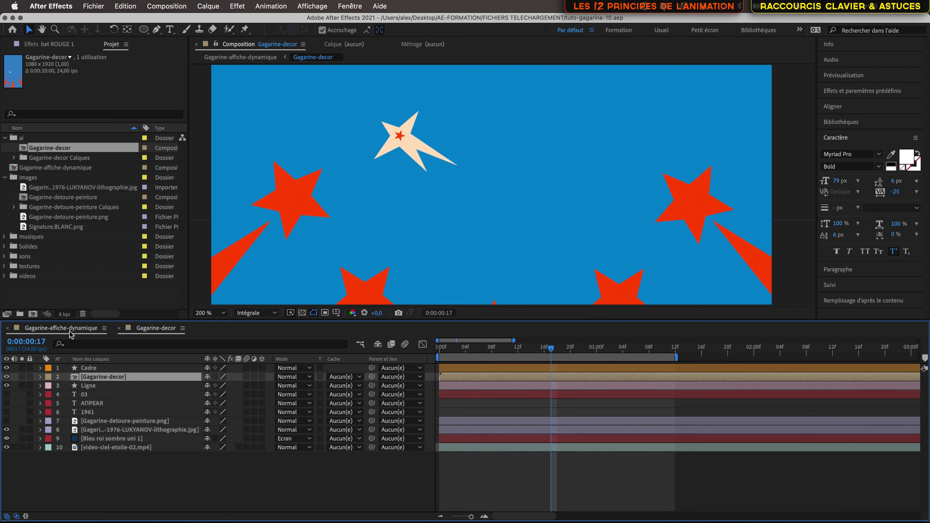
click(126, 387)
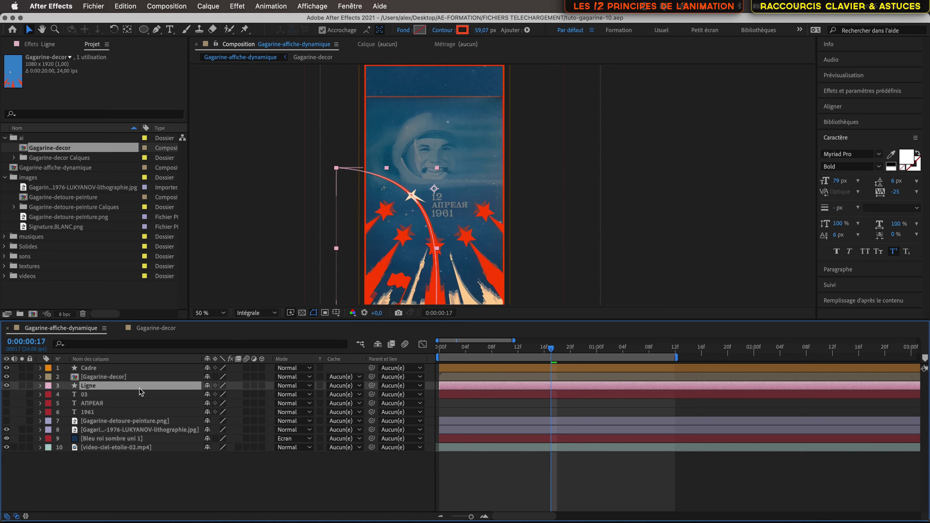
key(super+x)
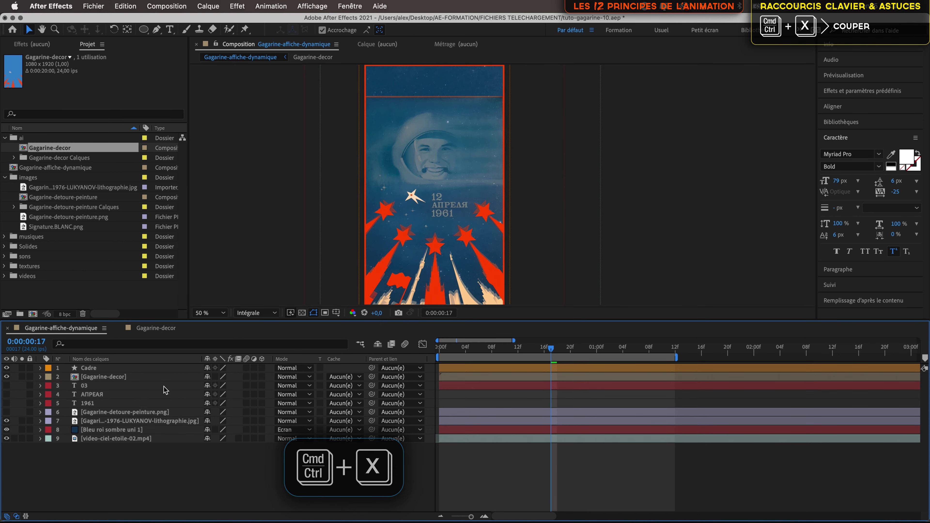
double_click(115, 376)
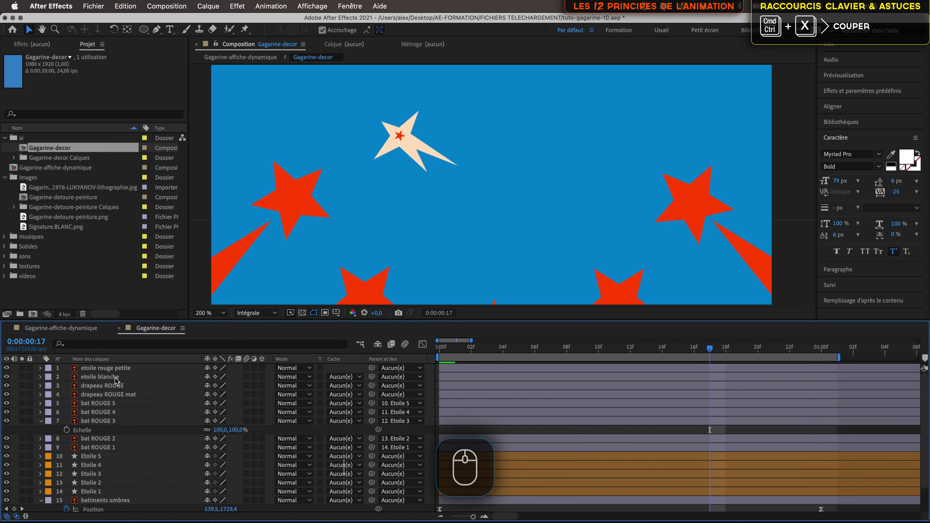
click(149, 369)
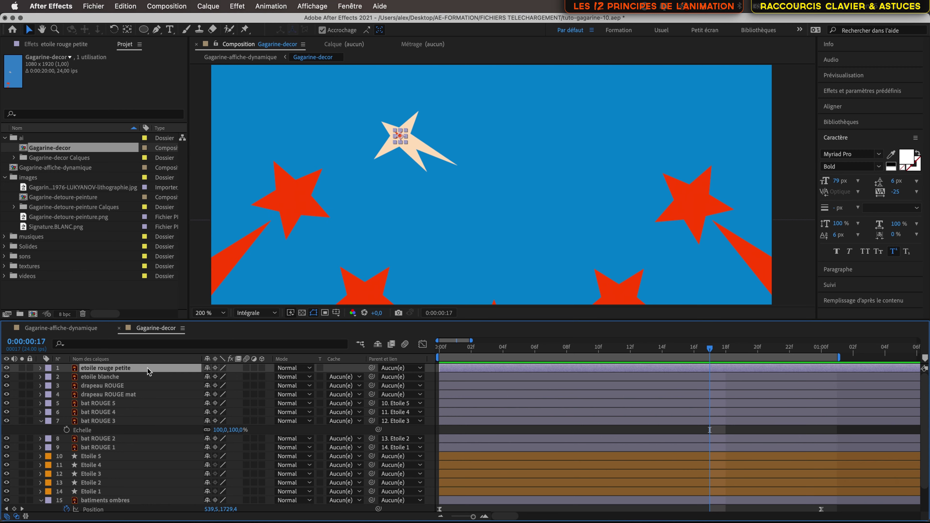
key(super+v)
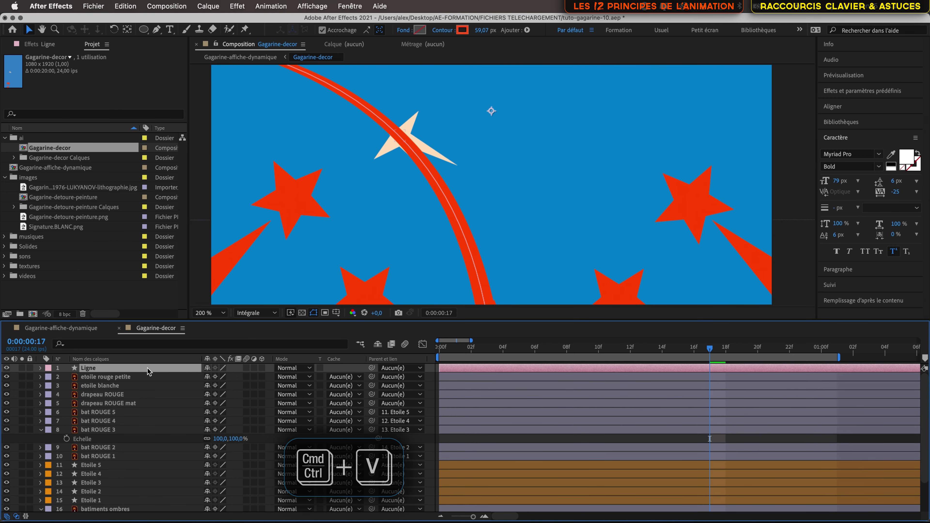
scroll(535, 157, down, 5)
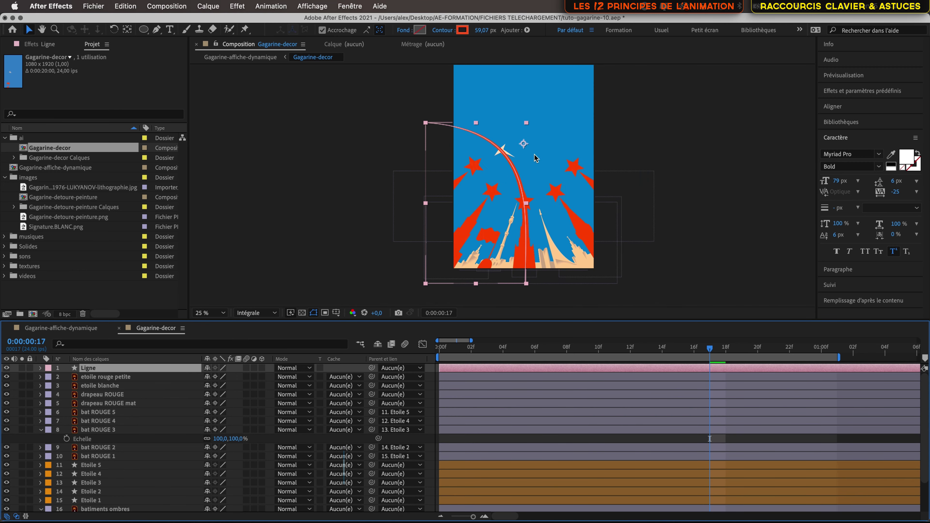
scroll(536, 156, up, 2)
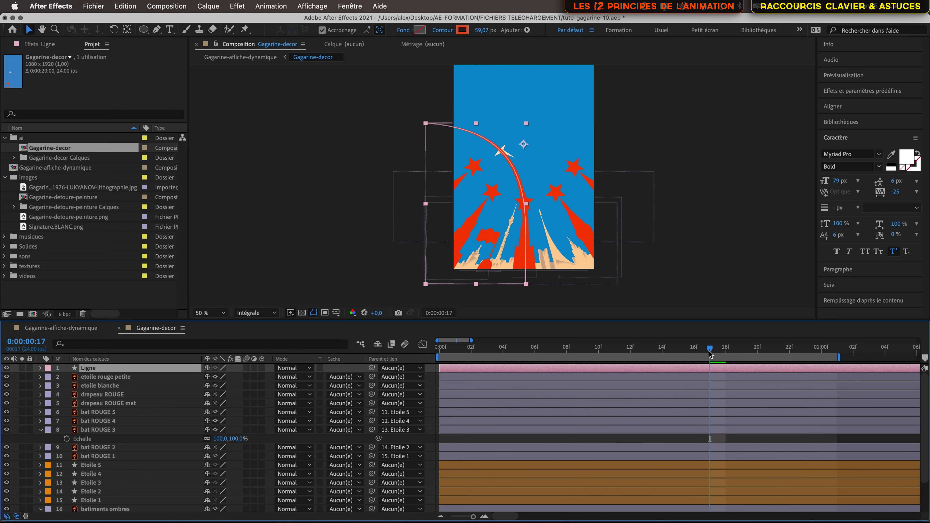
At 0:00:00:07, parent the etoile rouge petite layer to the etoile blanche layer
drag(710, 353, 546, 373)
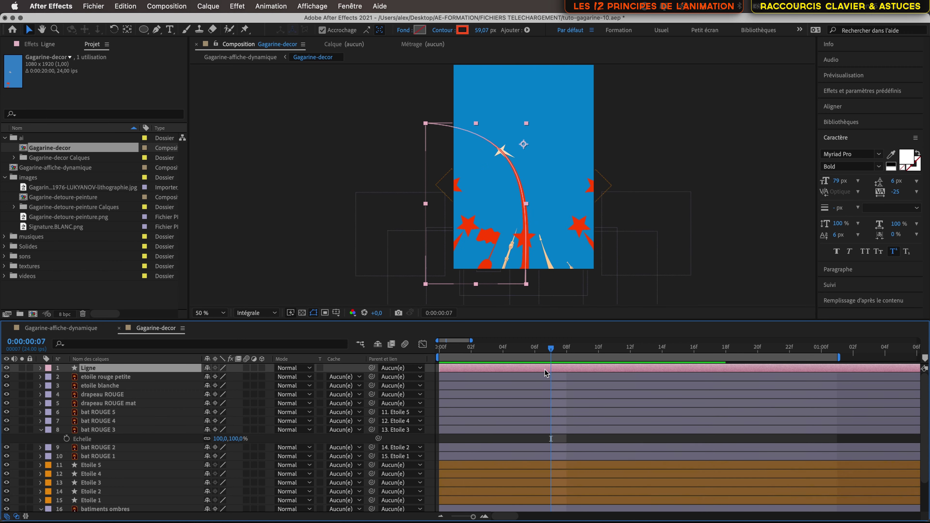
click(145, 388)
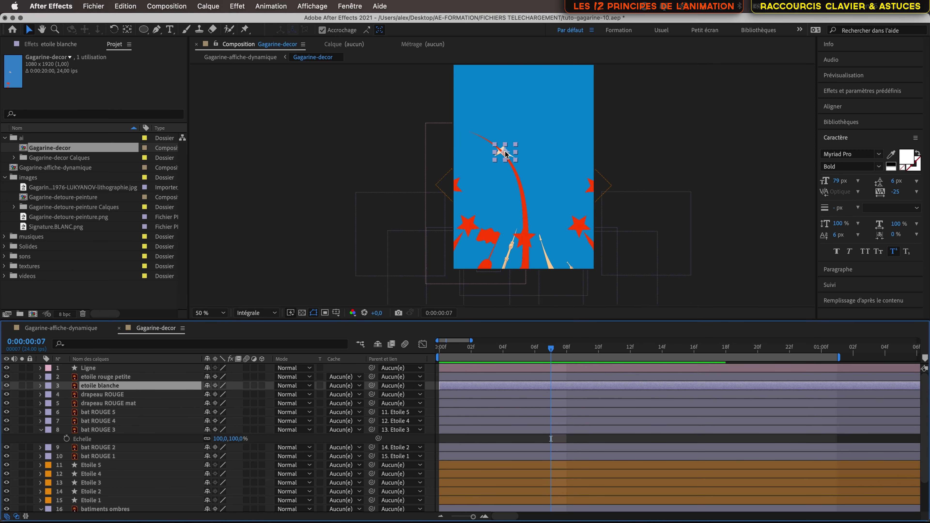
scroll(507, 155, up, 4)
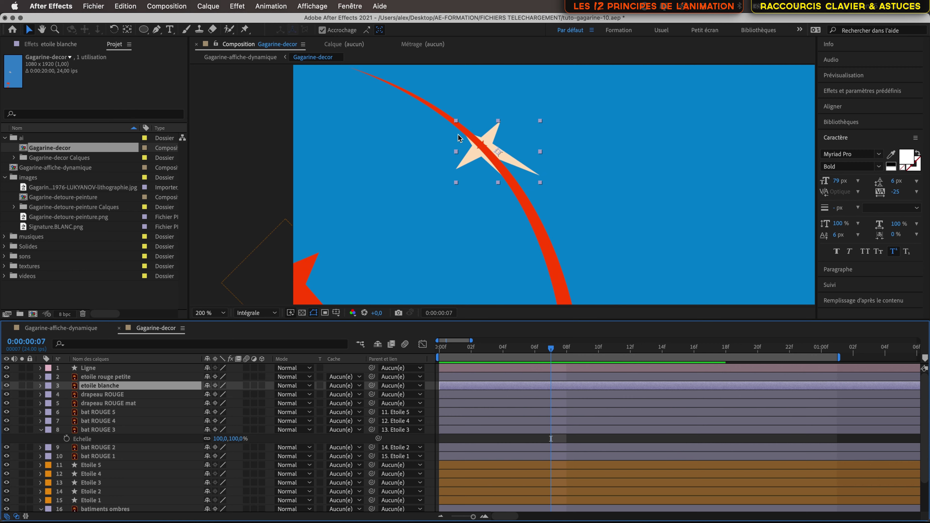
scroll(507, 167, down, 2)
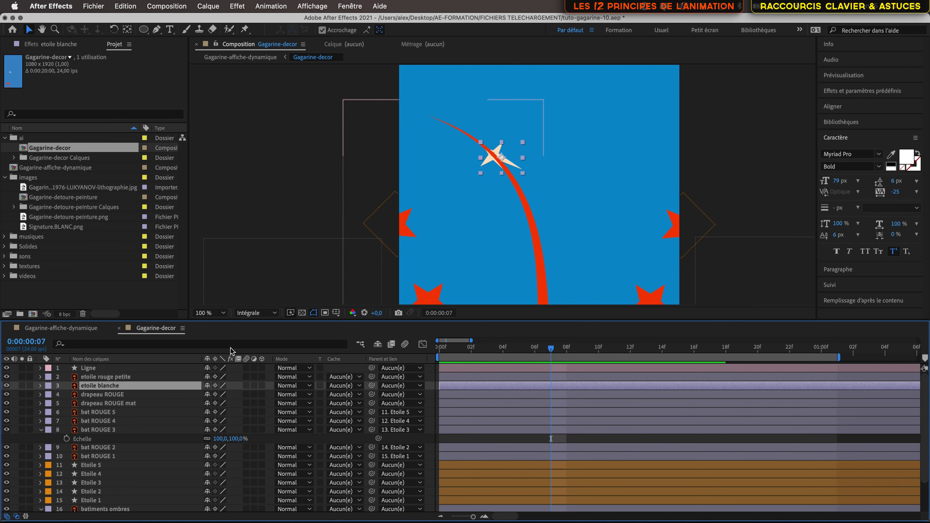
click(142, 379)
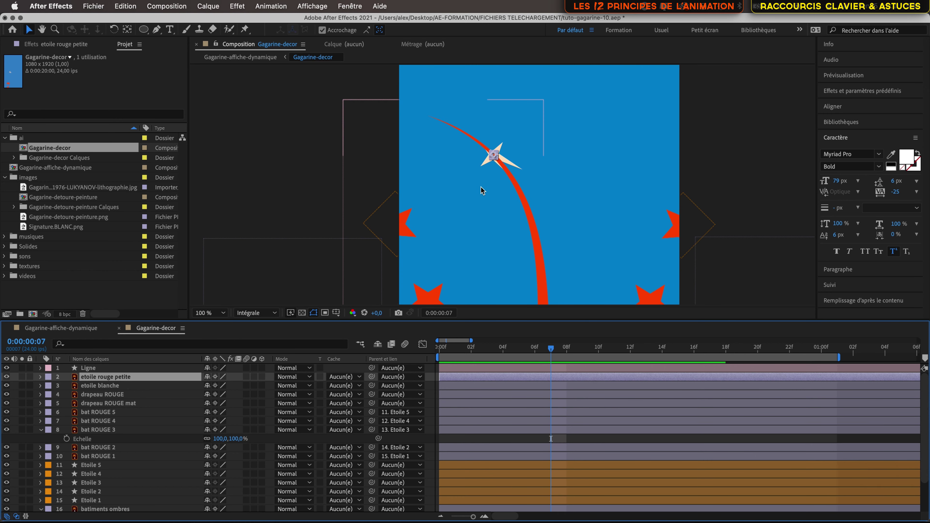
scroll(497, 156, up, 2)
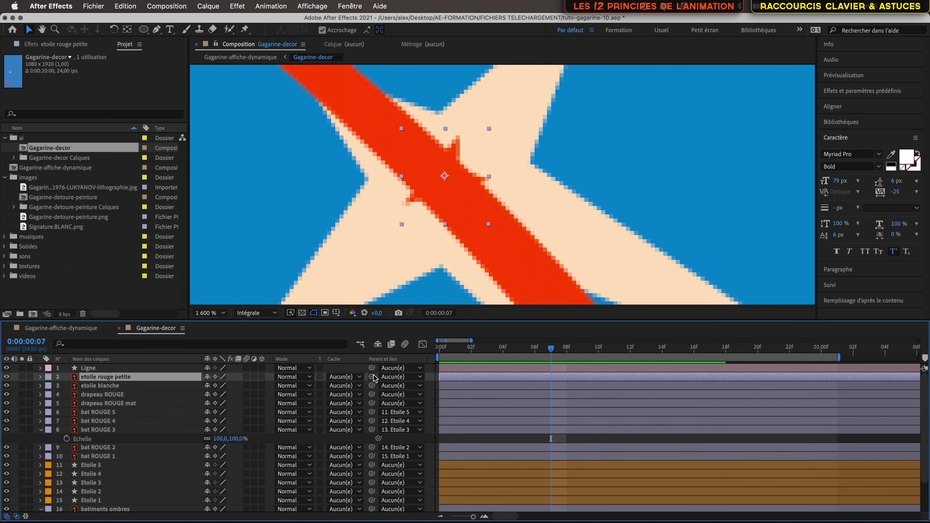
drag(373, 377, 147, 389)
Try moving the etoile blanche layer to test its link with the small red star, and undo the move
click(146, 387)
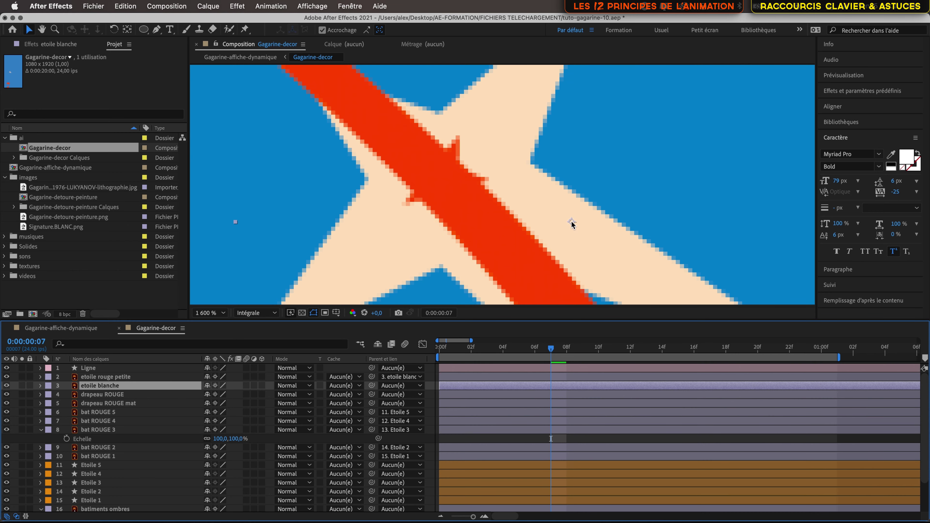
drag(572, 224, 591, 187)
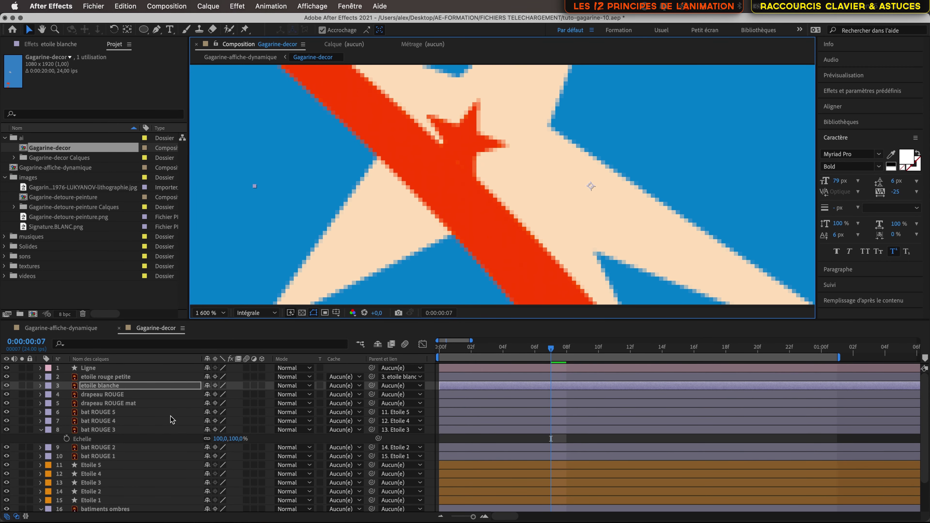
key(super+z)
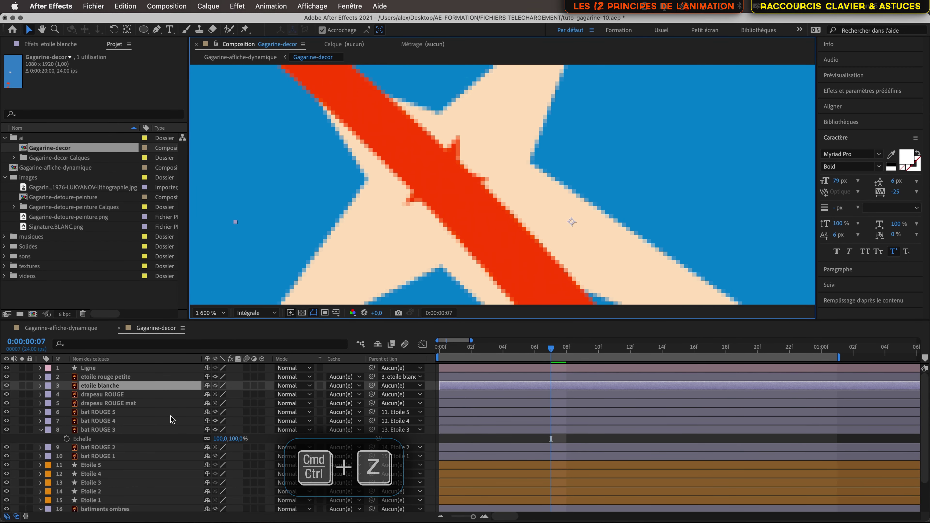
Hide the Ligne layer and move the etoile blanche layer's anchor point to the centre of the small red star
scroll(443, 183, down, 4)
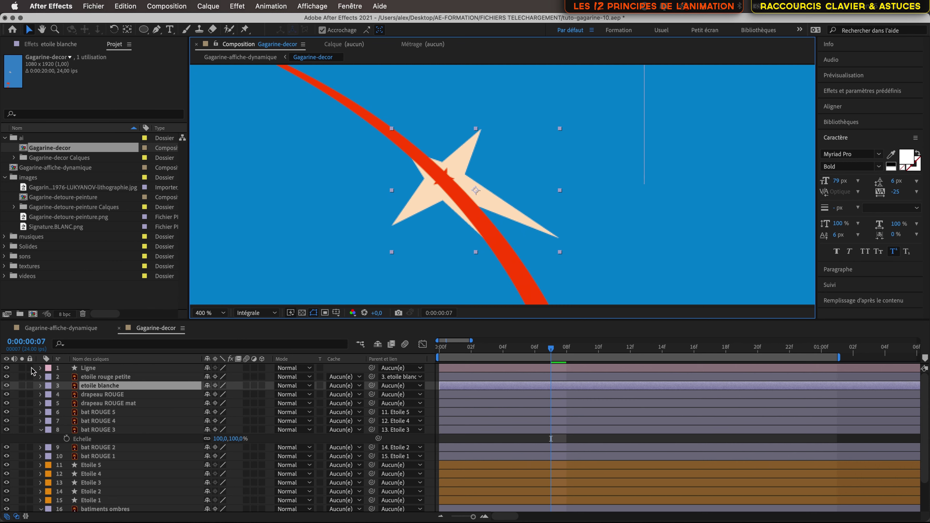
click(7, 368)
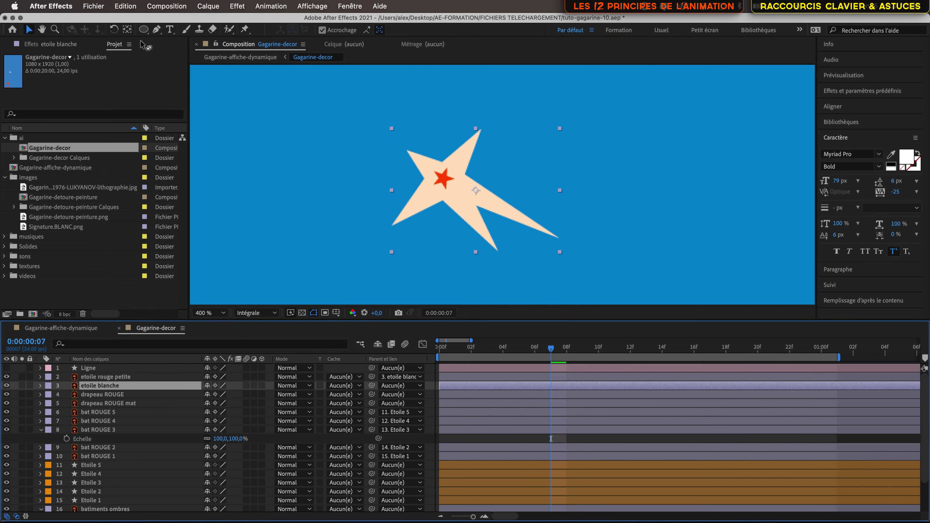
click(127, 29)
click(476, 190)
drag(476, 190, 445, 179)
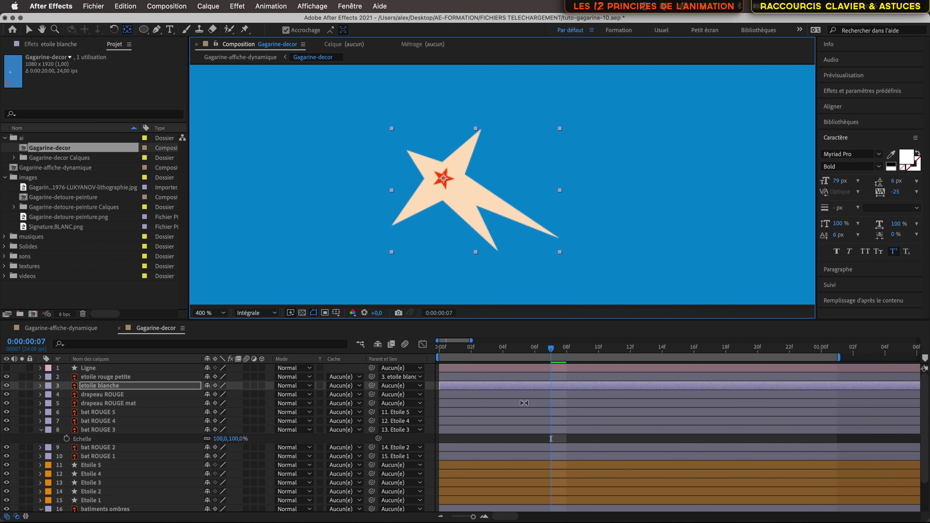
Try rotating the etoile blanche layer by 82° around its anchor point, and undo the rotation
click(146, 387)
key(r)
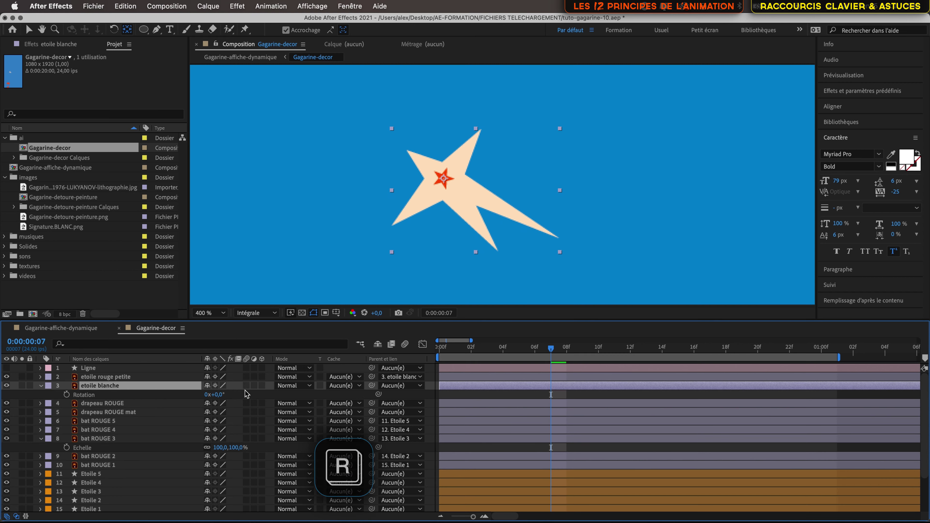
drag(220, 395, 258, 394)
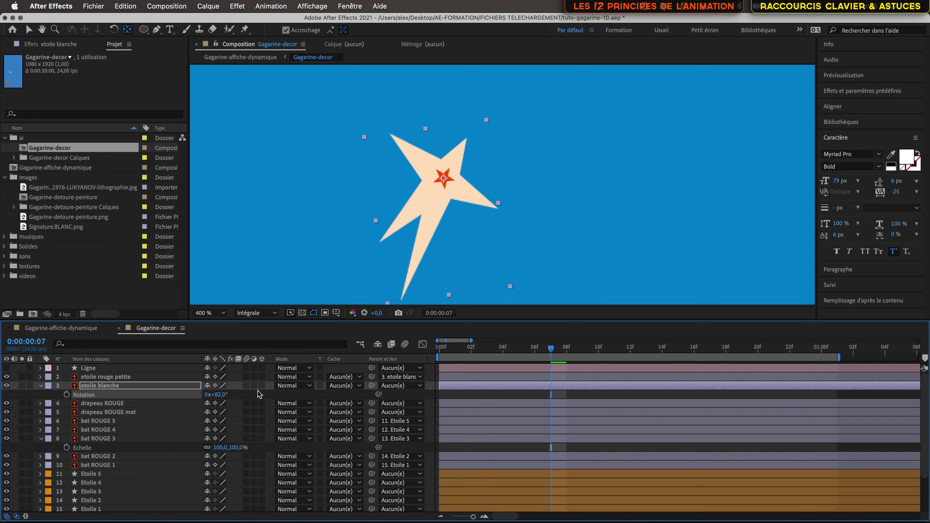
key(super+z)
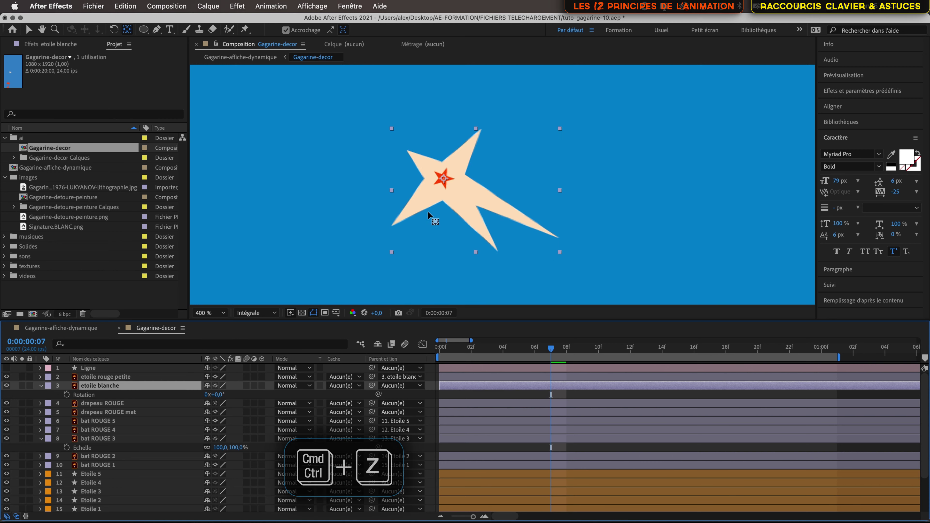
Show the Ligne layer again and create a Position keyframe on the etoile blanche layer at 0:00:00:00
click(7, 368)
scroll(492, 176, down, 4)
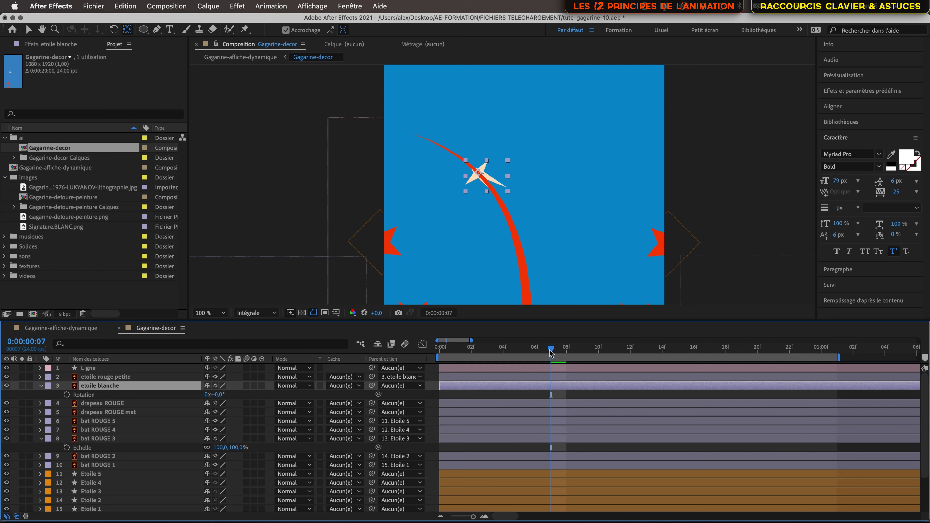
drag(550, 350, 439, 361)
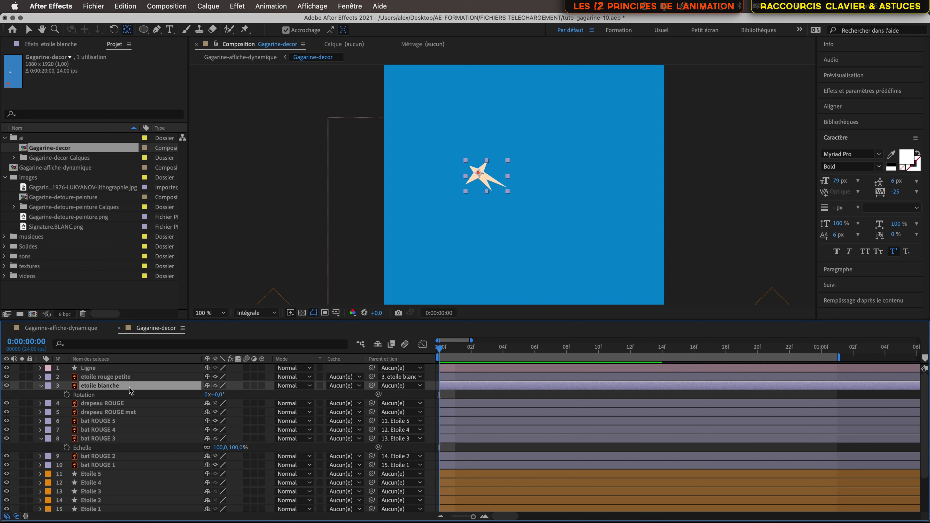
key(p)
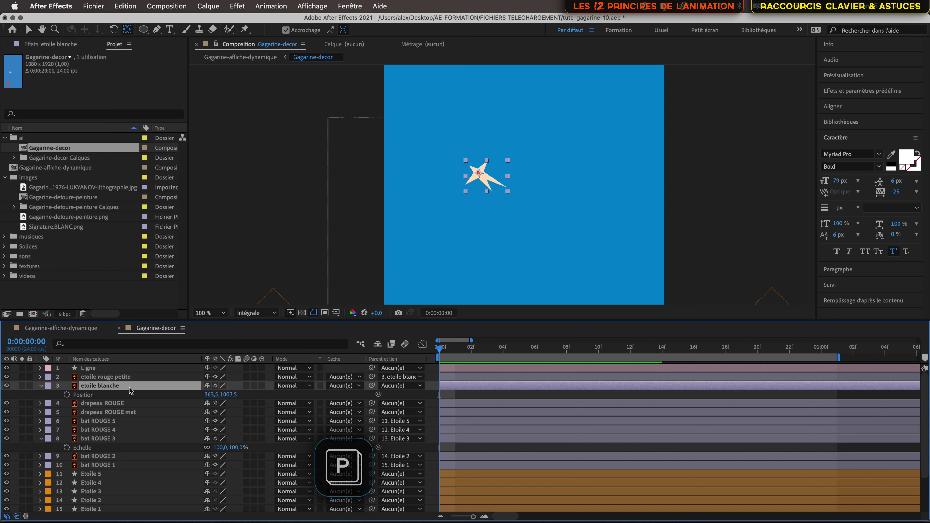
click(66, 394)
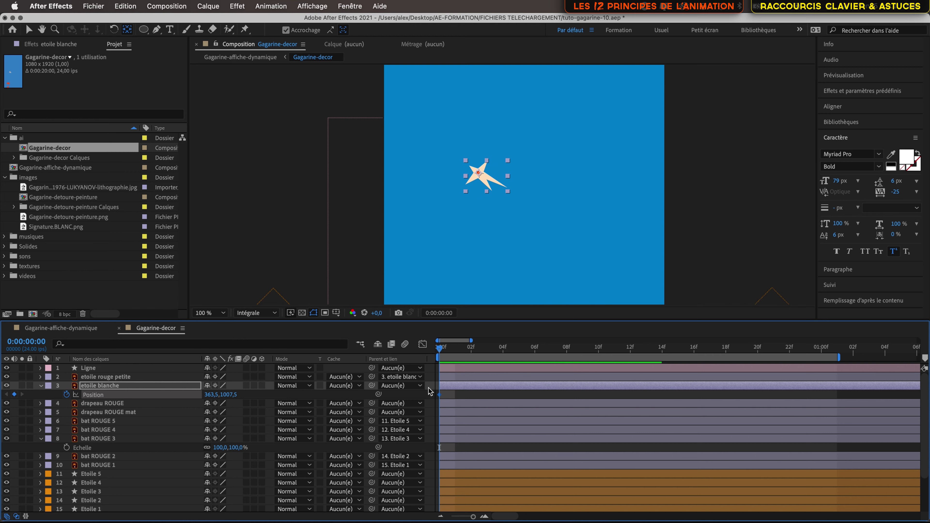
Expand the Ligne layer down to Forme 1 and copy the Tracé property of Tracé 1
click(110, 369)
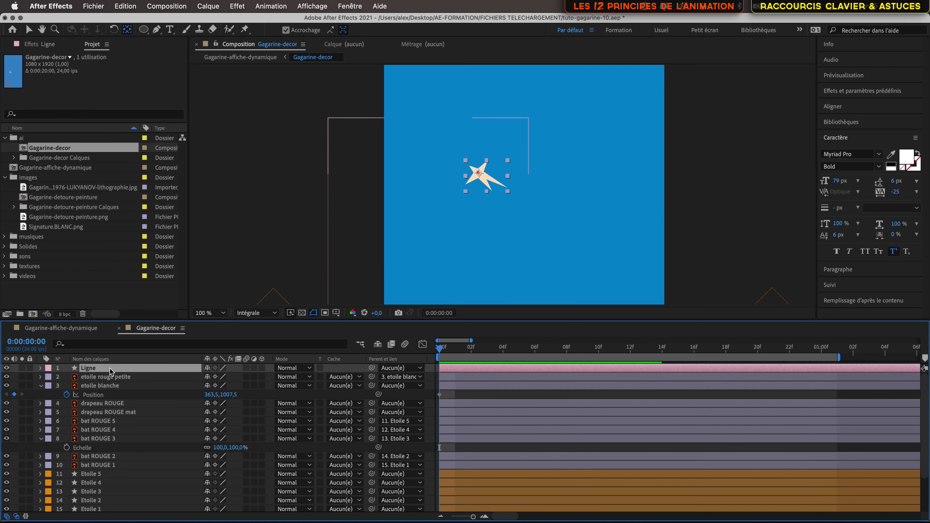
click(41, 368)
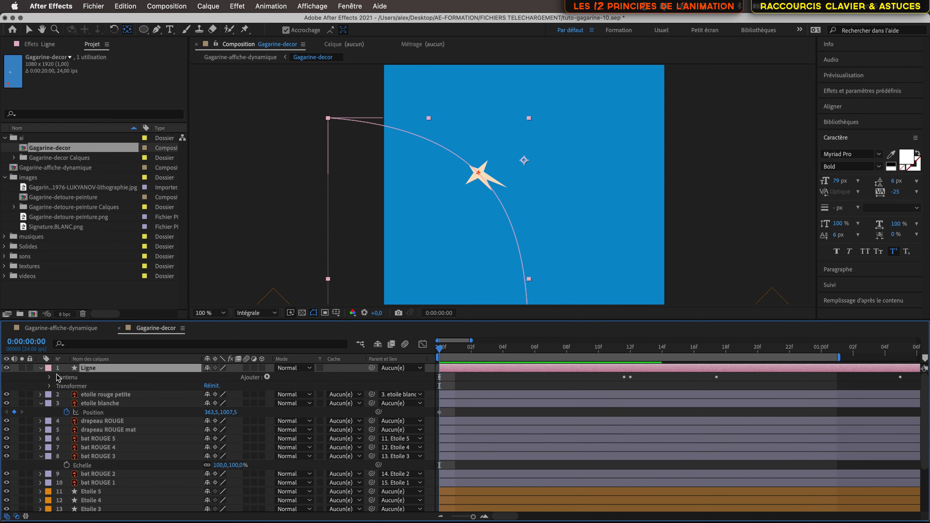
click(49, 378)
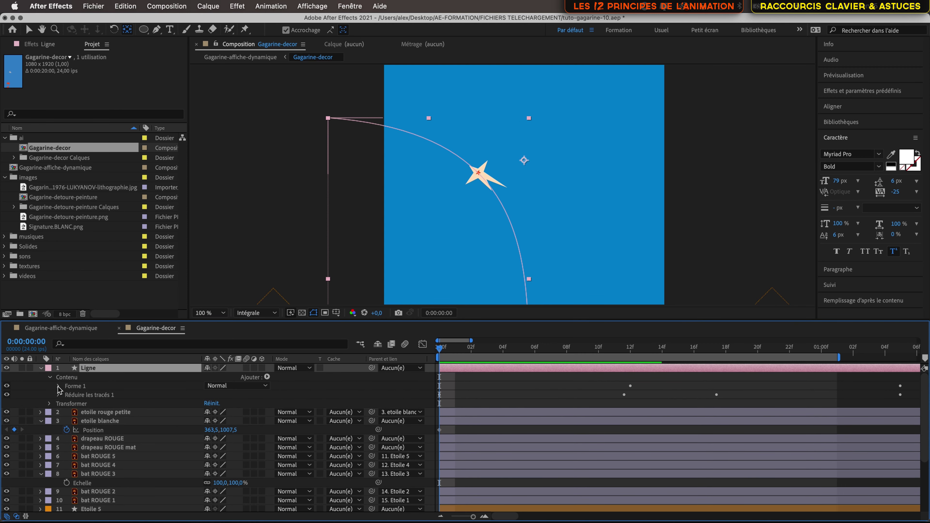
click(58, 386)
click(67, 395)
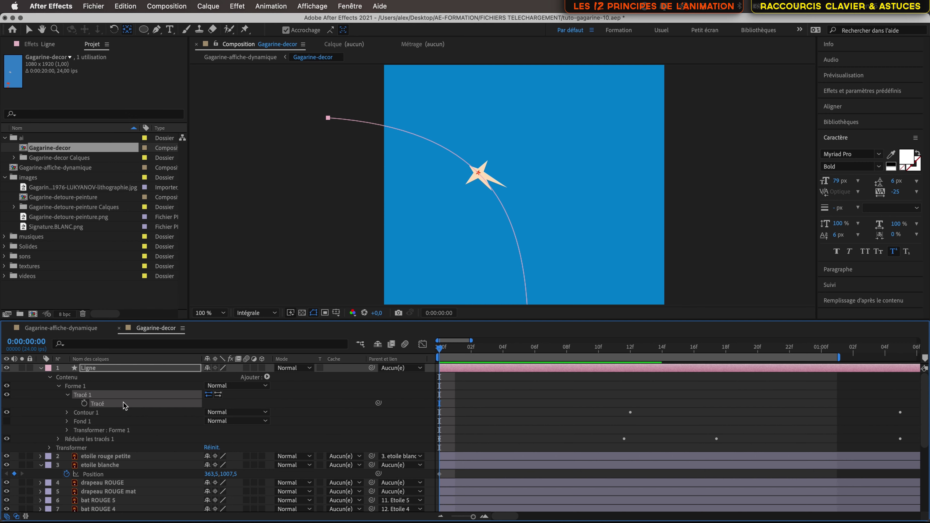
key(super+c)
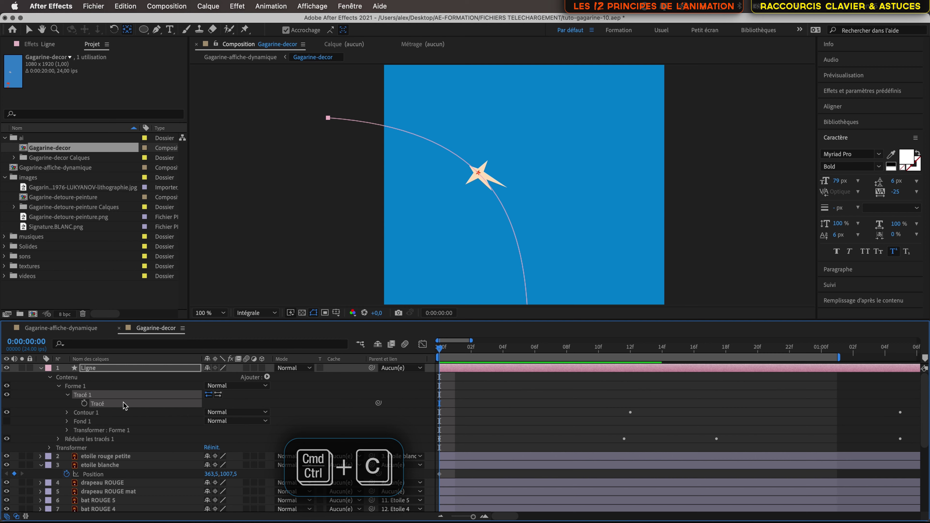
Paste the copied path into the Position property of the etoile blanche layer at 0:00:00:00
scroll(143, 422, down, 2)
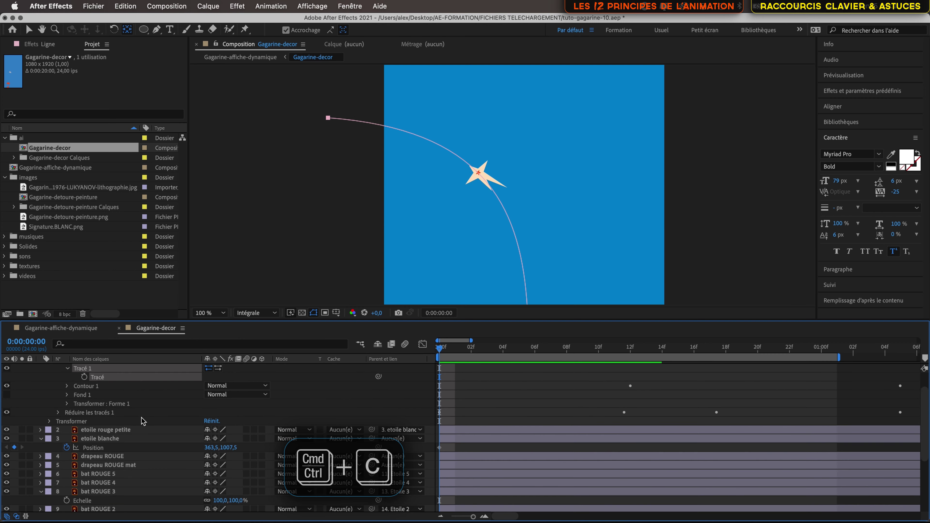
click(119, 448)
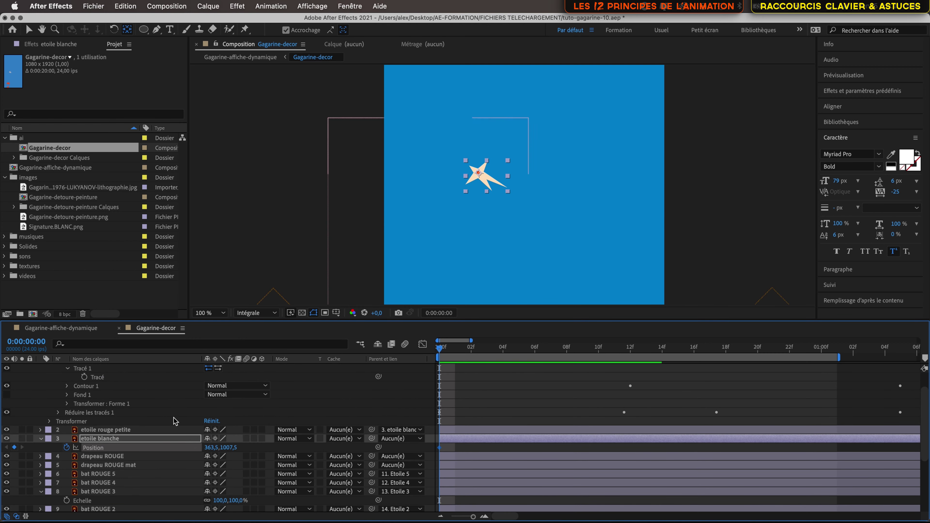
key(cmd+v)
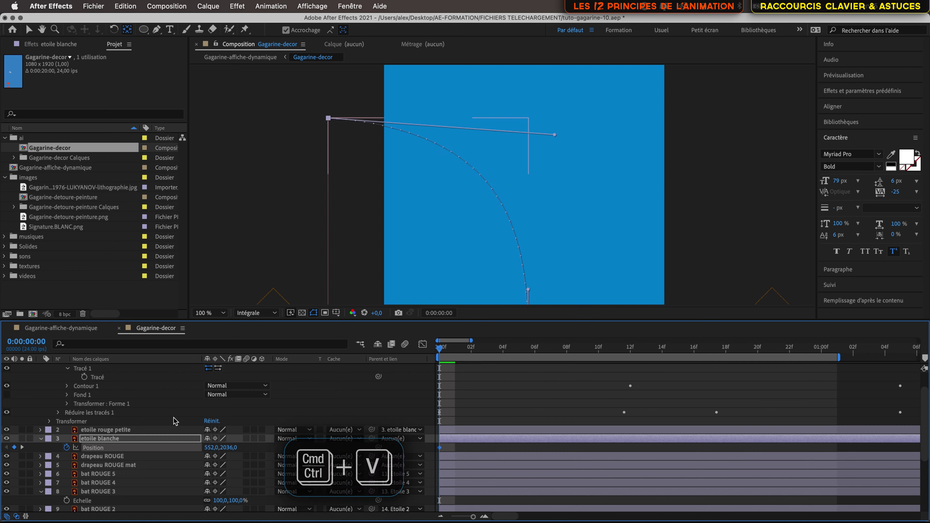
scroll(544, 180, down, 4)
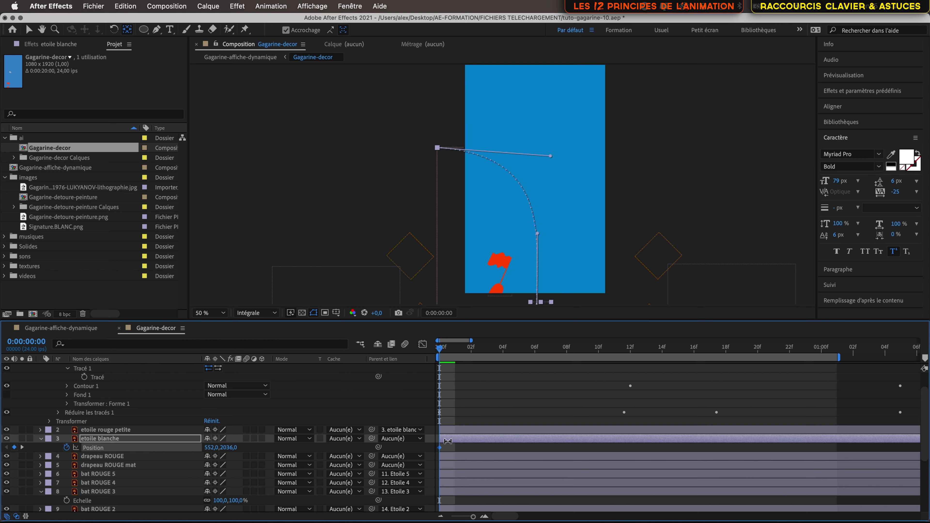
Scrub through the star's movement and place the current time at 0:00:01:05, on the last keyframes of the Ligne layer
drag(440, 350, 698, 454)
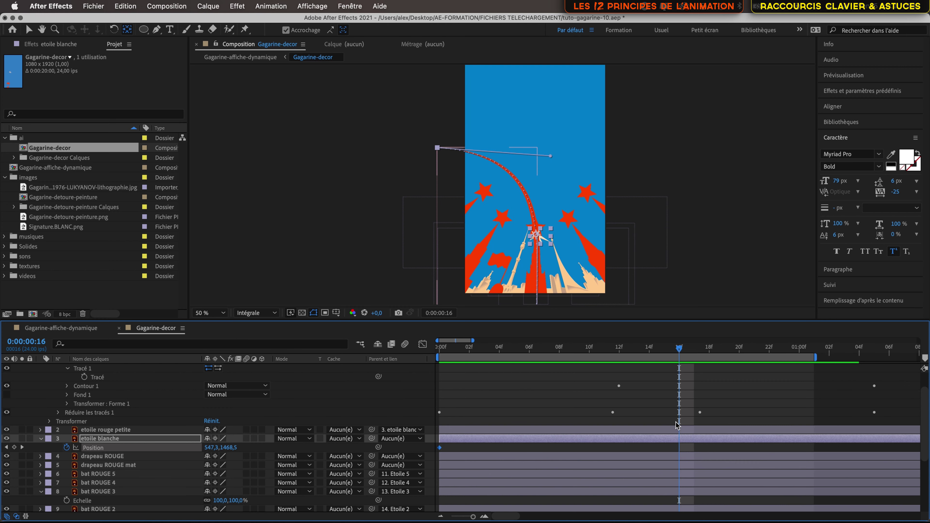
key(minus)
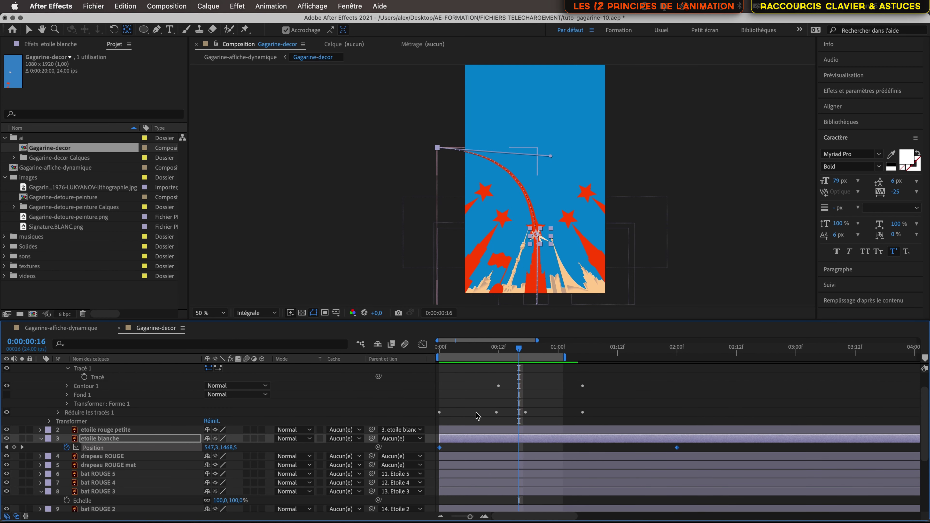
scroll(477, 416, up, 2)
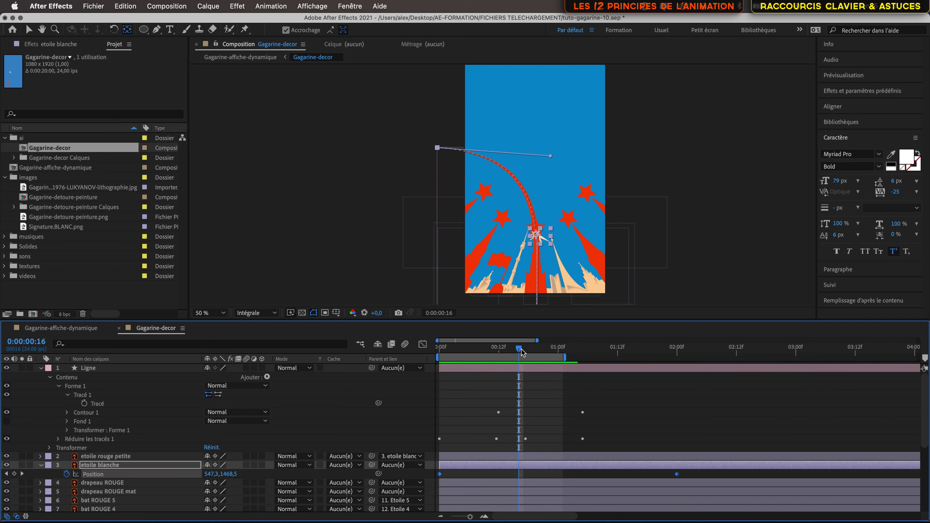
drag(521, 351, 584, 353)
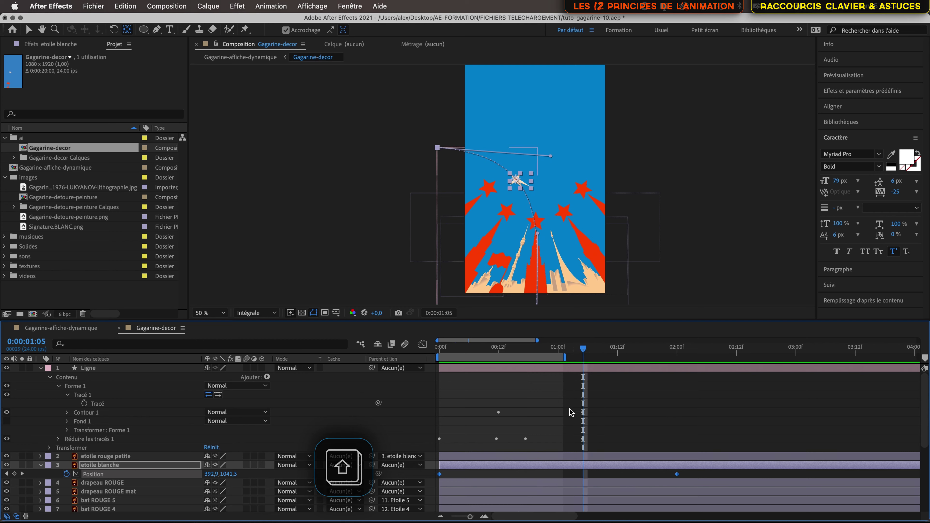
click(483, 517)
click(484, 517)
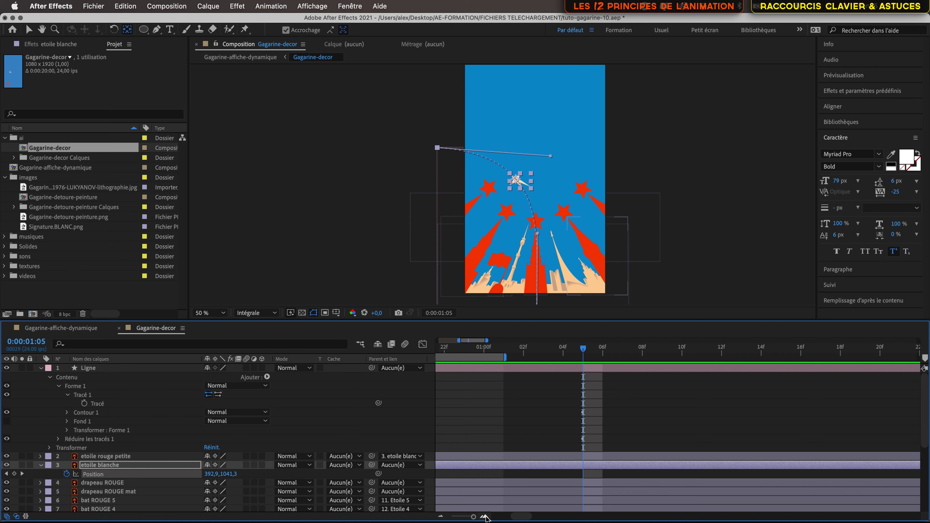
Show only the animated properties of the Ligne layer and move etoile blanche's last Position keyframe to 0:00:01:05
click(602, 368)
key(u)
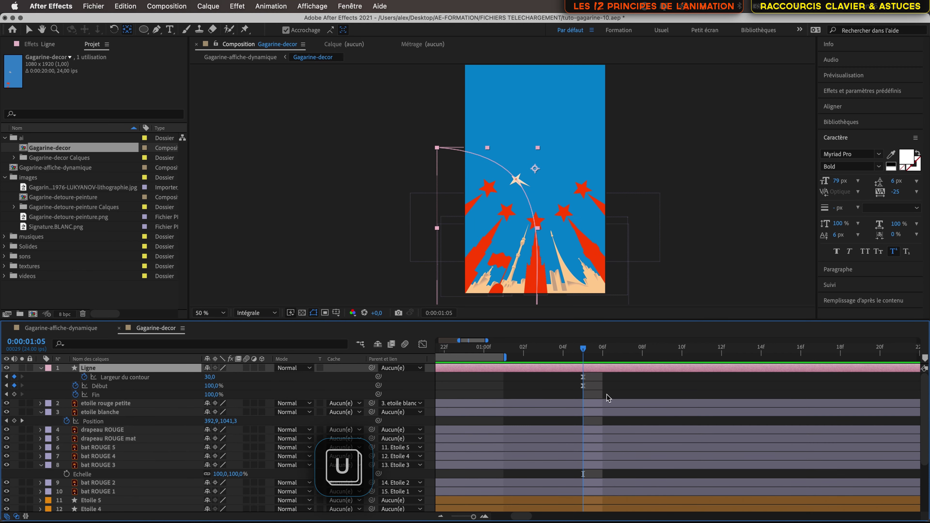
key(minus)
key(minus)
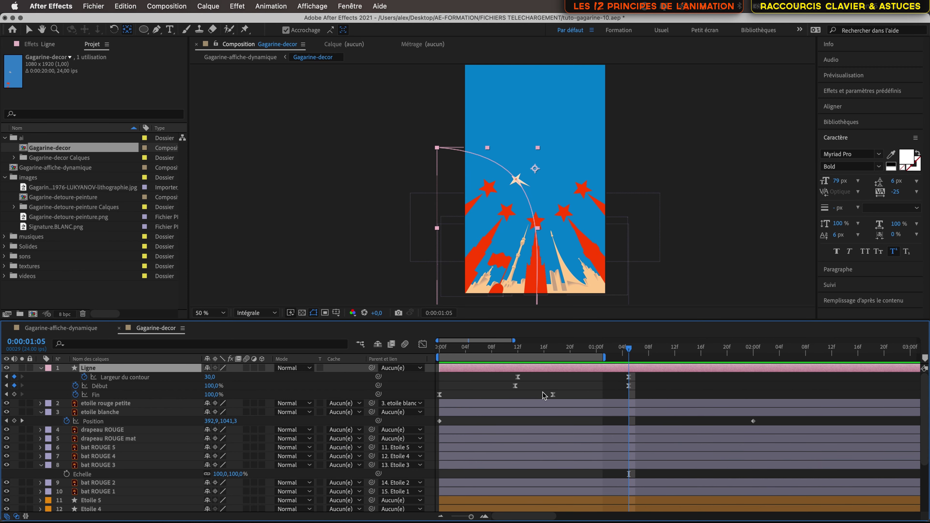
drag(754, 421, 638, 426)
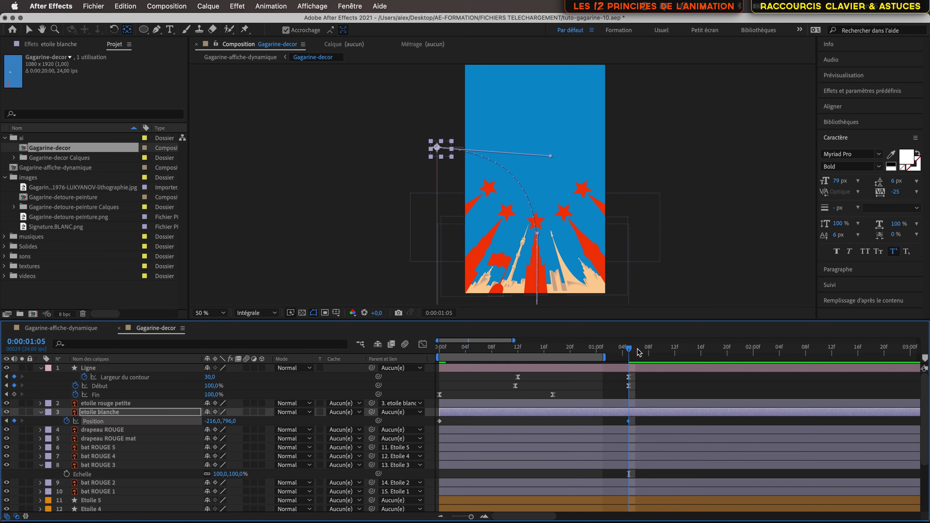
Return to 0:00:00:00, extend the work area's end to about 0:00:01:08, and preview the animation
drag(629, 352, 433, 337)
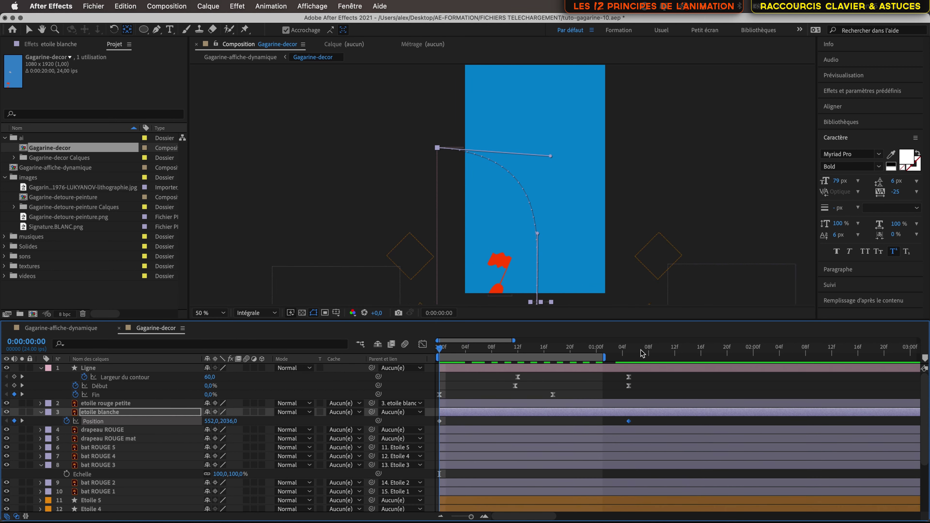
drag(604, 356, 651, 358)
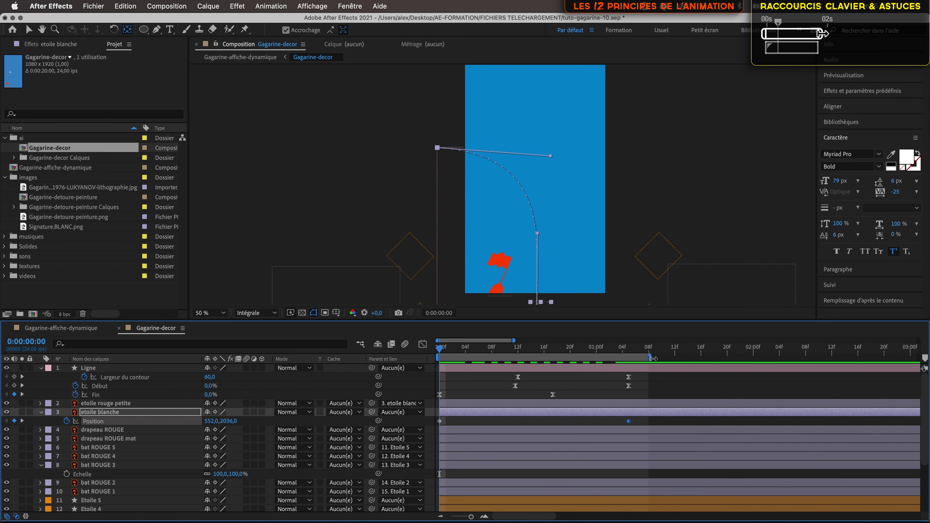
key(space)
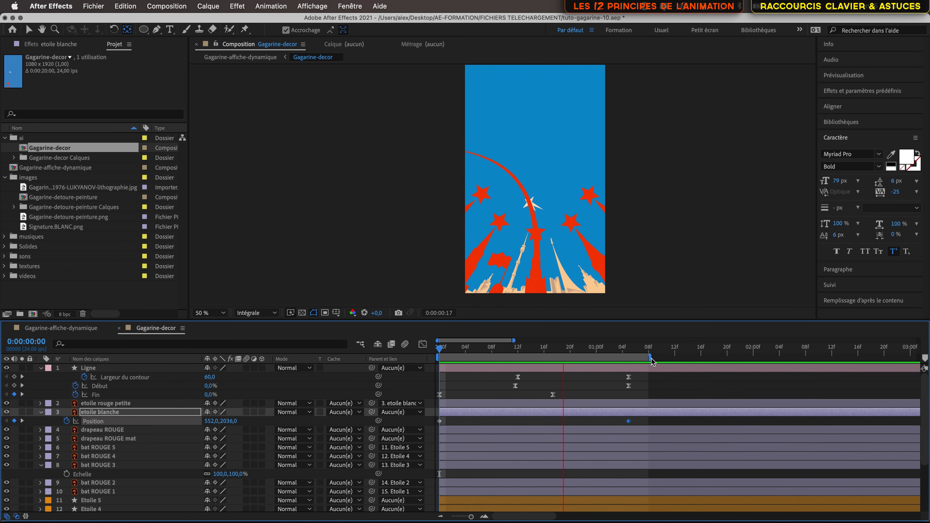
Move the Ligne layer below the etoile blanche layer in the stack and scrub the animation from the start
click(132, 412)
click(441, 351)
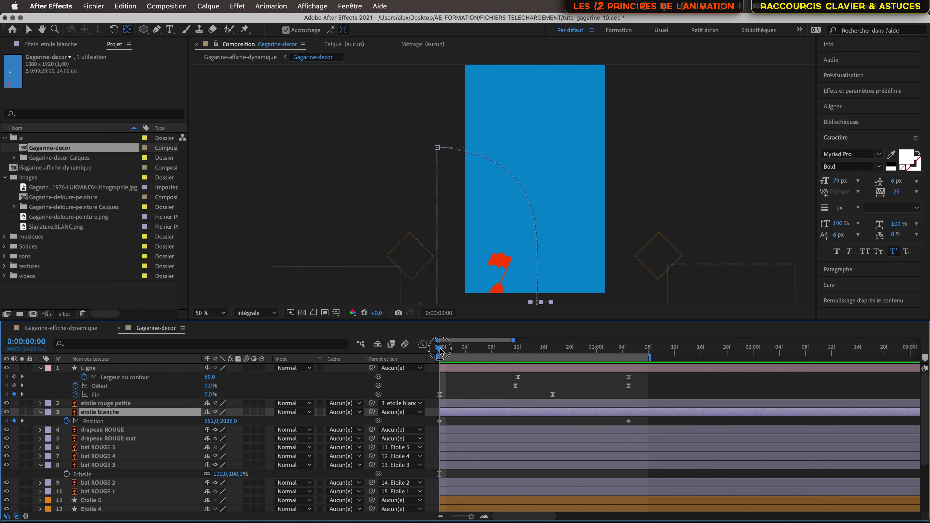
click(87, 367)
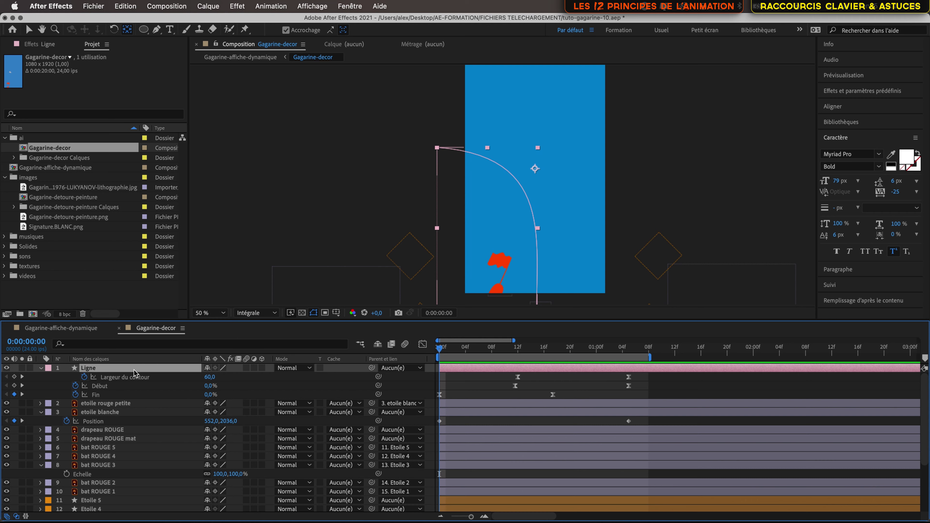
drag(134, 373, 146, 426)
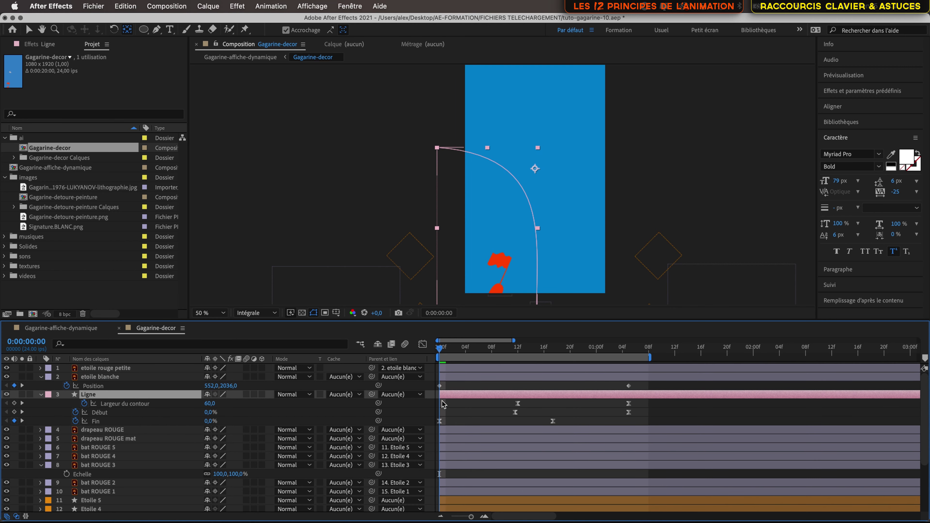
mouse_move(440, 351)
mouse_down()
mouse_move(552, 362)
mouse_move(437, 362)
mouse_up()
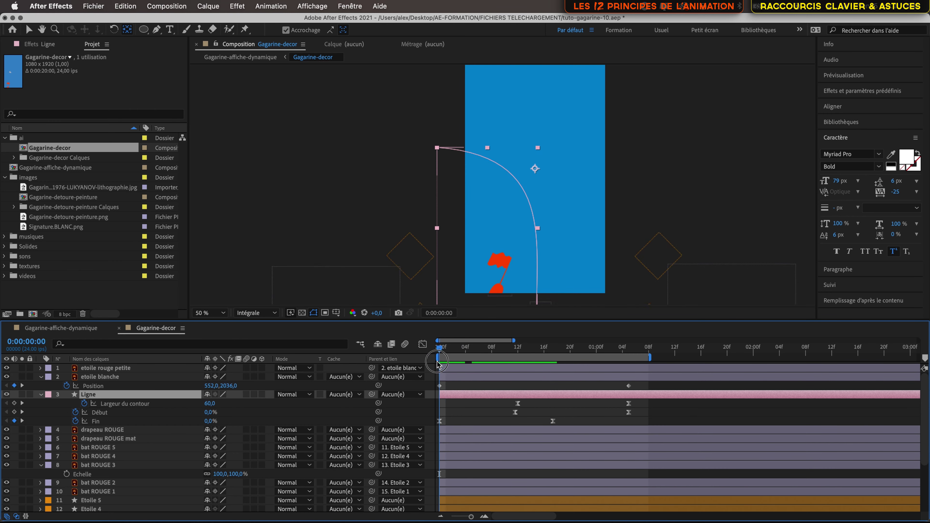
Select all layers from drapeau ROUGE to batiments blancs and hide them
click(148, 431)
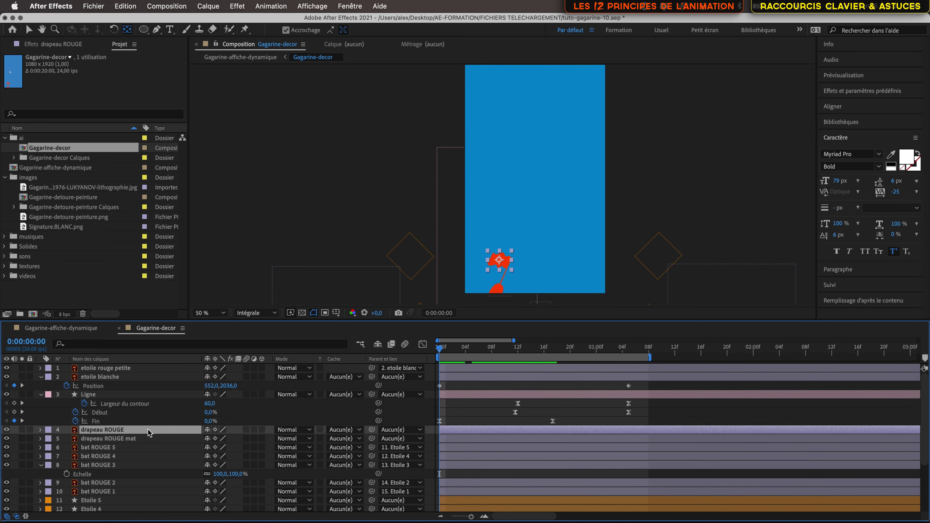
scroll(148, 432, down, 4)
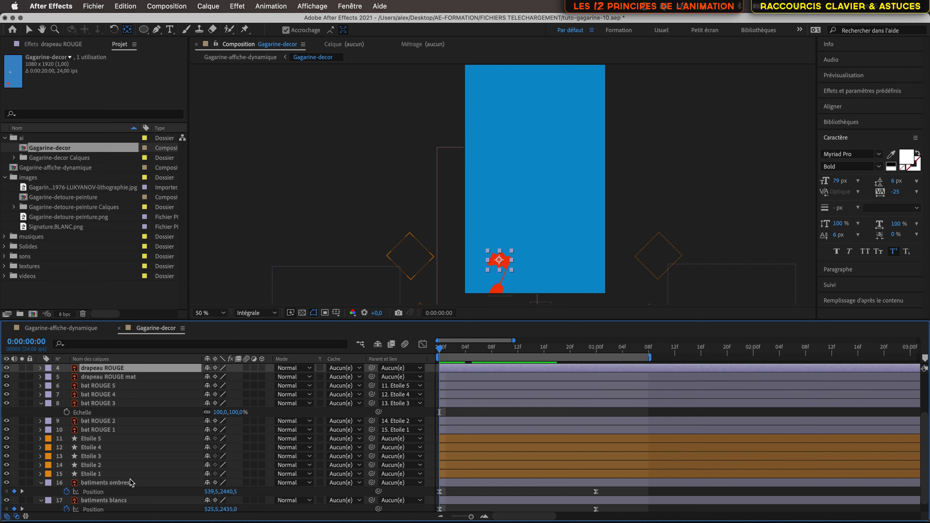
scroll(130, 484, down, 1)
shift+click(126, 489)
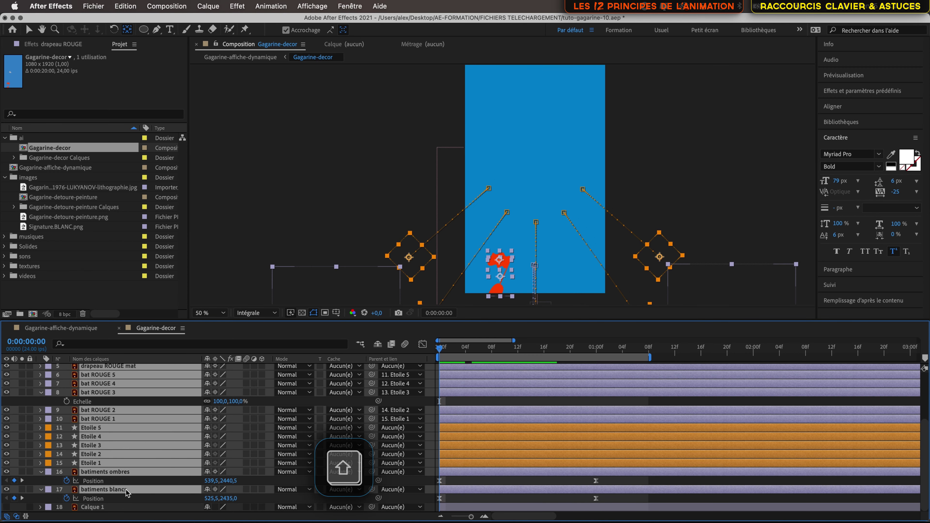
click(6, 463)
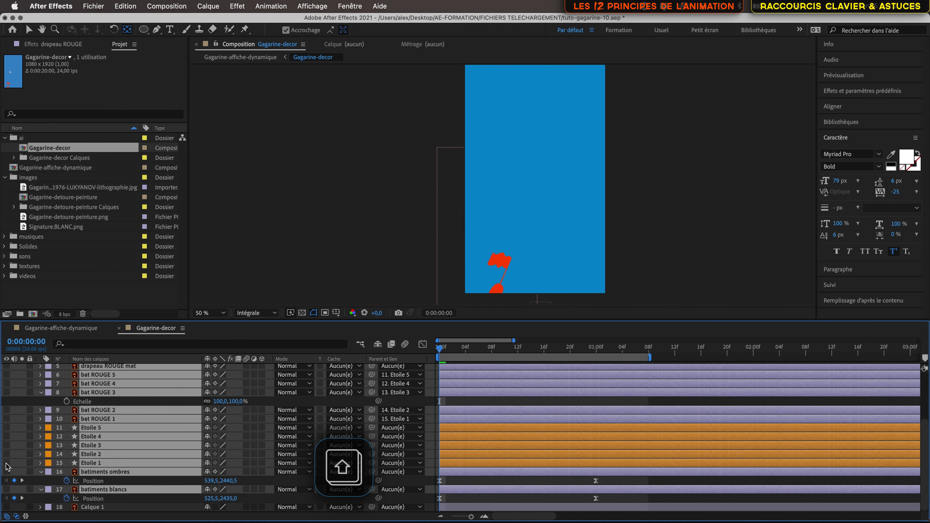
scroll(133, 429, up, 5)
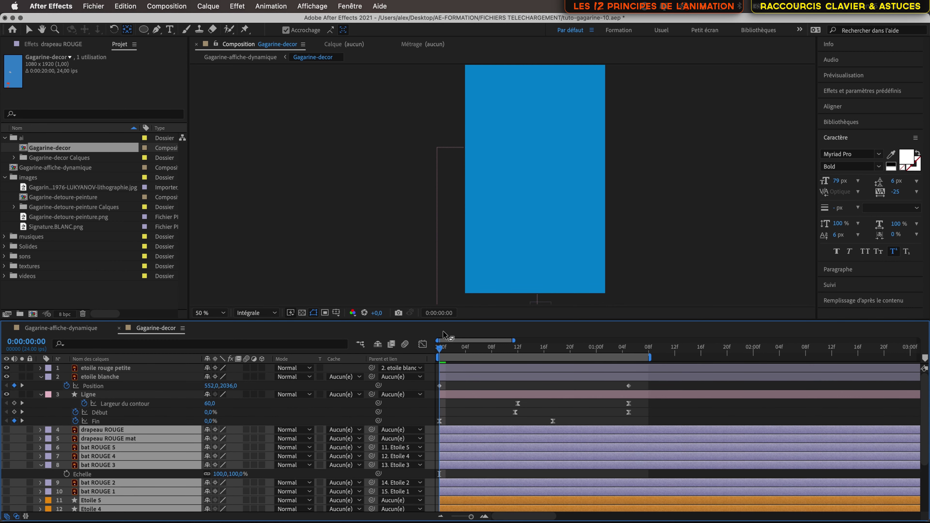
Preview the star travelling along the line with the decor hidden, and return to 0:00:00:00
key(space)
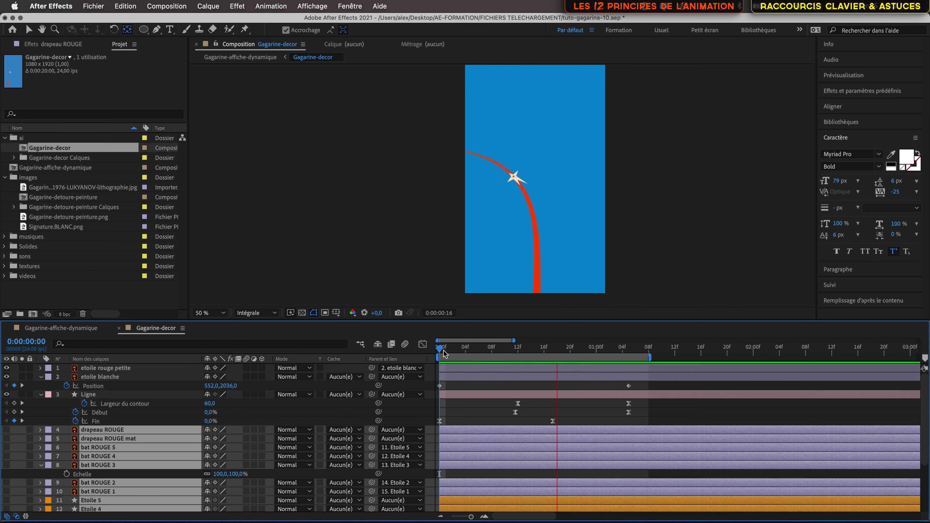
click(459, 351)
drag(460, 352, 436, 374)
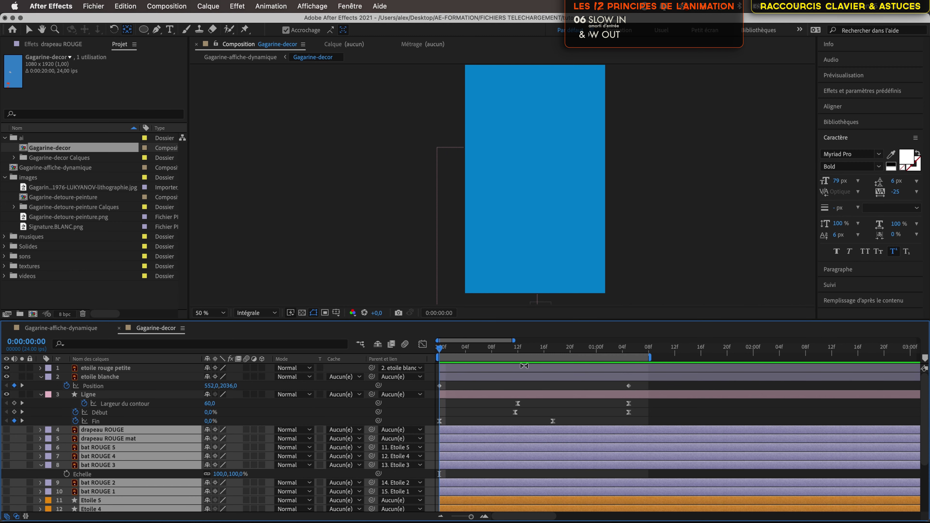
Apply Easy Ease to both Position keyframes of the etoile blanche layer and scrub the eased movement from the start
drag(641, 384, 435, 393)
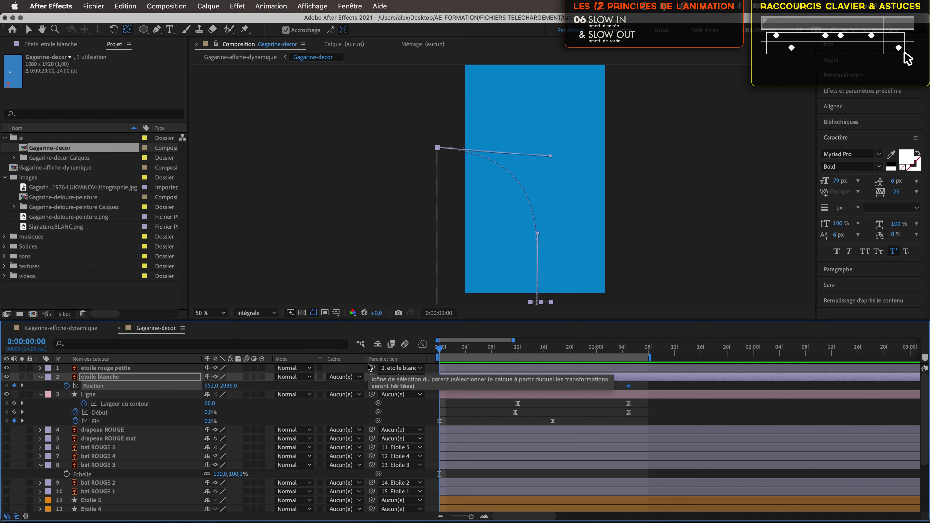
key(F9)
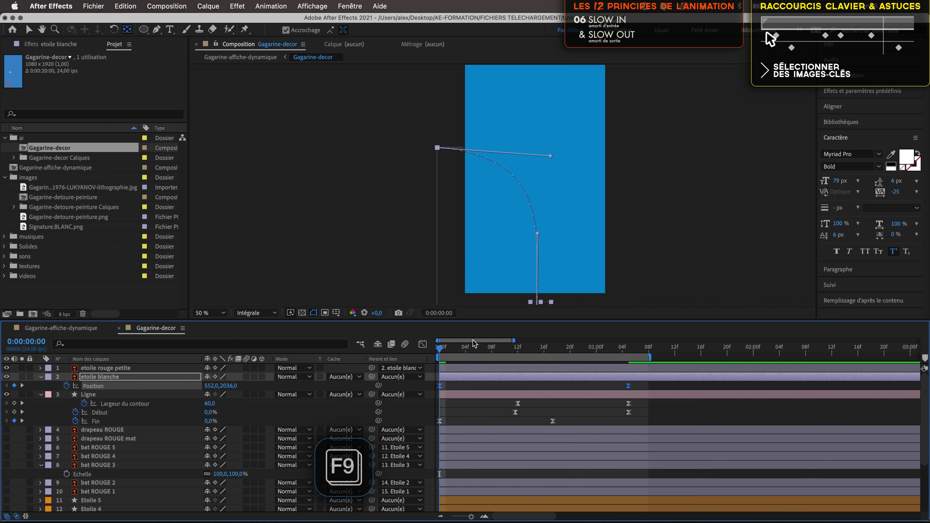
click(460, 389)
click(439, 386)
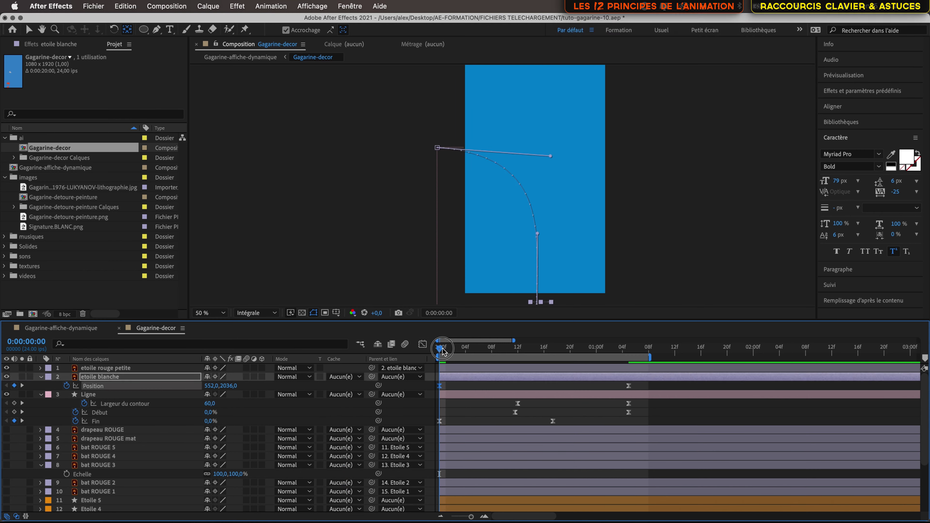
mouse_move(442, 351)
mouse_down()
mouse_move(611, 380)
mouse_move(442, 396)
mouse_up()
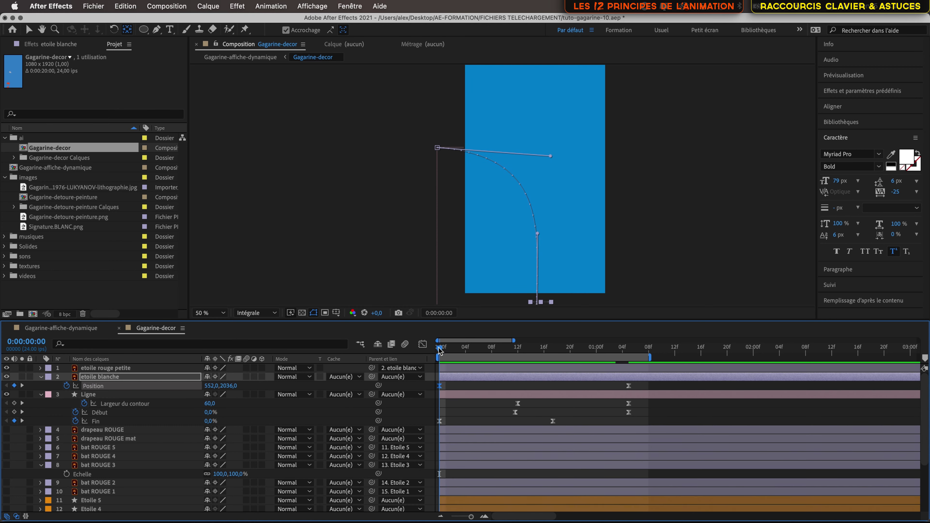
Shorten the outgoing ease of etoile blanche's first Position keyframe to about frame 1 in the speed graph and check the start
key(space)
click(431, 368)
click(423, 344)
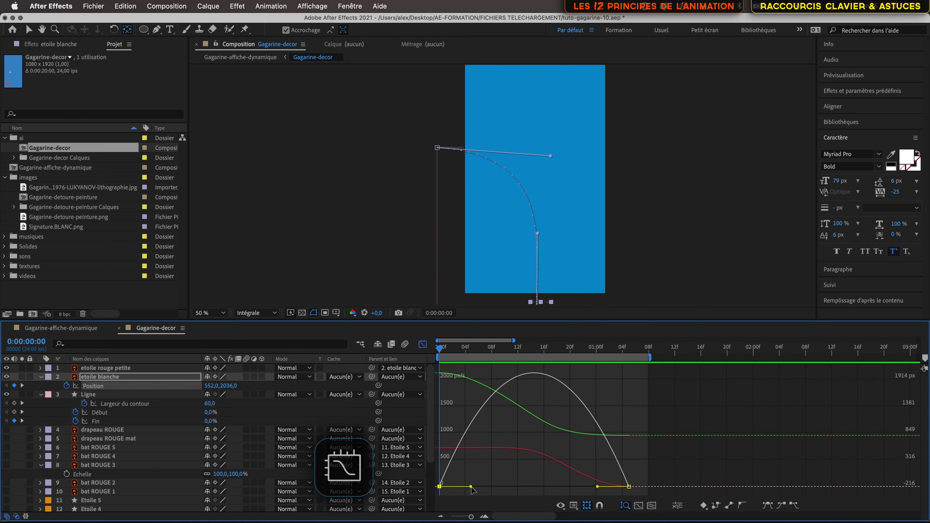
drag(471, 487, 447, 490)
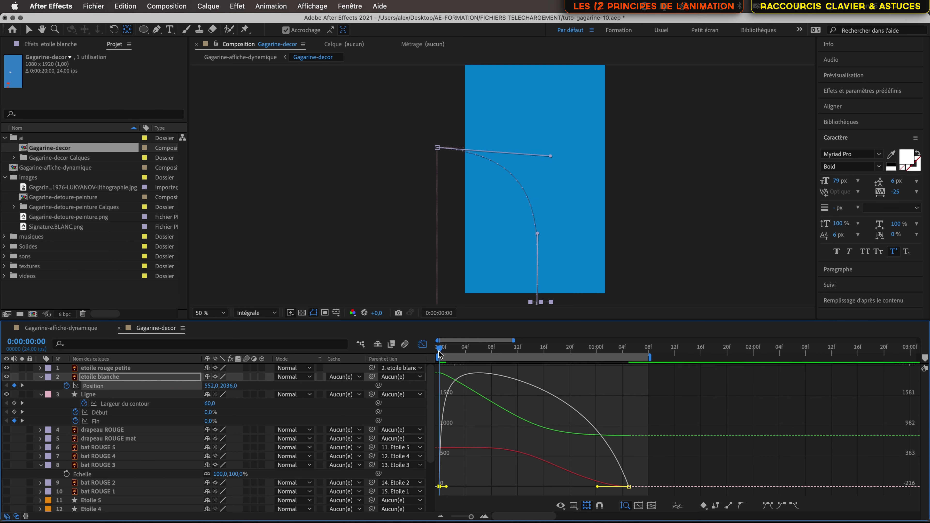
drag(439, 354, 436, 376)
Lengthen the last Position keyframe's incoming ease back to about frame 14, shorten the first one's outgoing ease slightly, and scrub to 0:00:00:04
drag(598, 488, 490, 490)
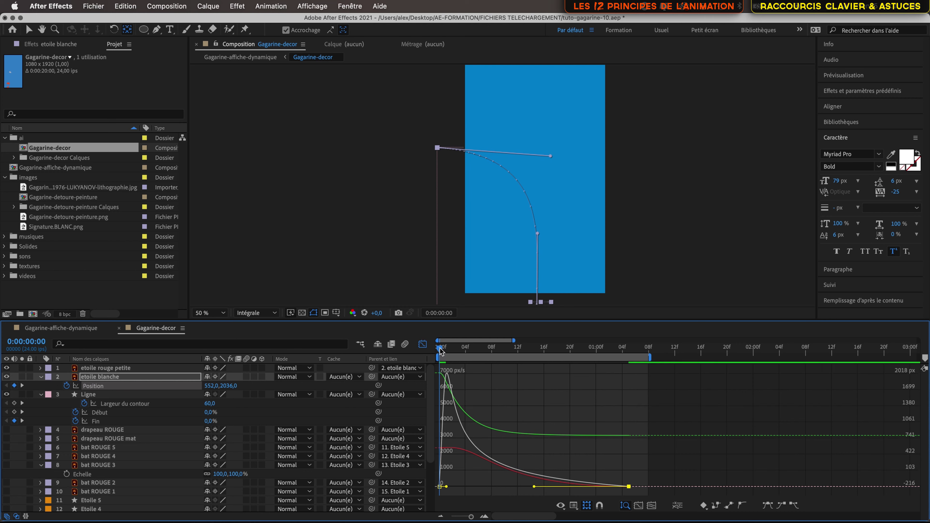
mouse_move(441, 349)
mouse_down()
mouse_move(533, 352)
mouse_move(439, 357)
mouse_up()
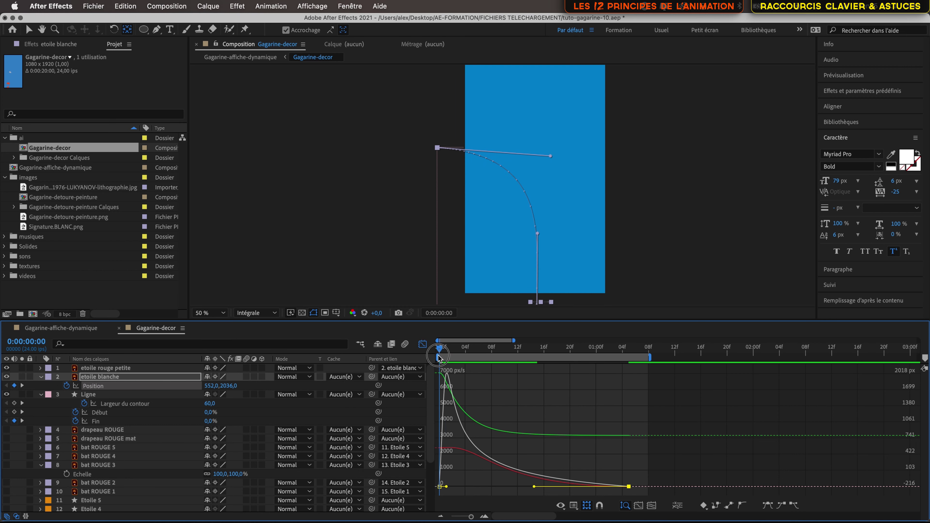
drag(447, 488, 444, 489)
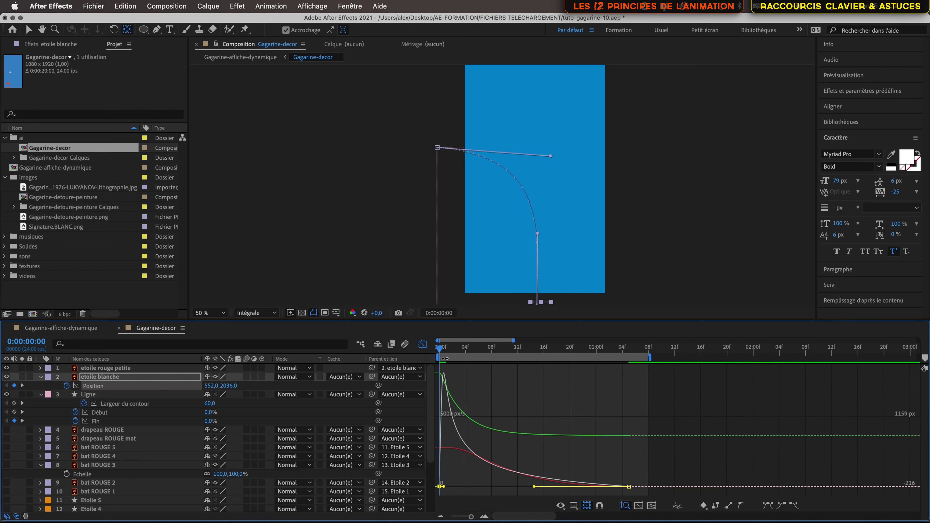
drag(442, 351, 472, 351)
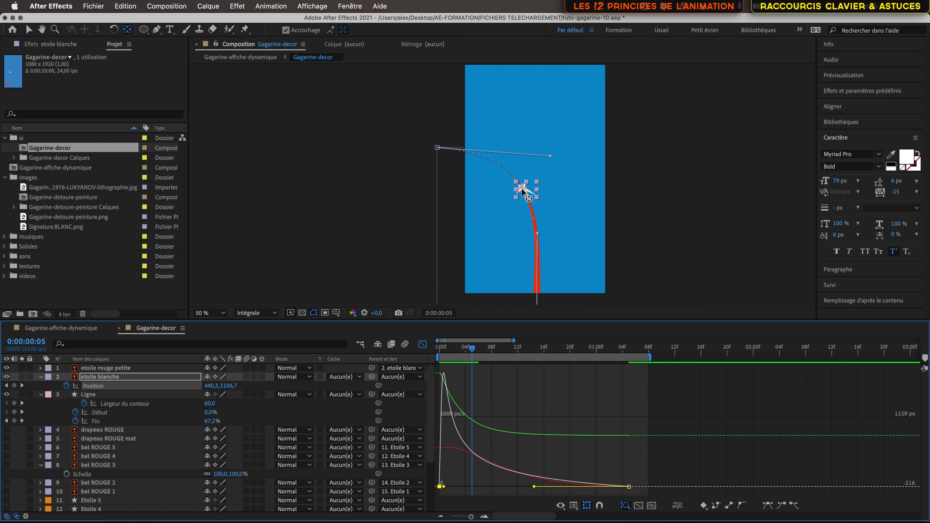
scroll(522, 189, up, 4)
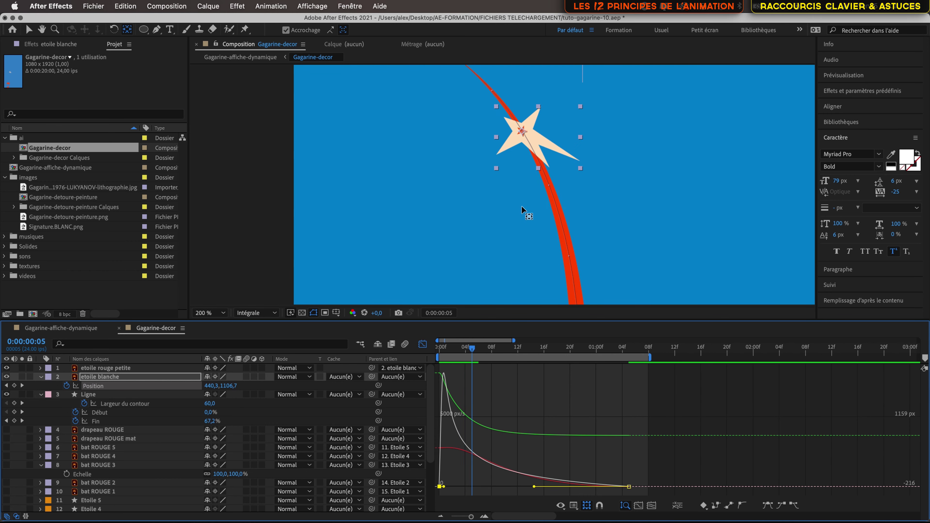
mouse_move(464, 351)
mouse_down()
mouse_move(440, 350)
mouse_move(468, 350)
mouse_up()
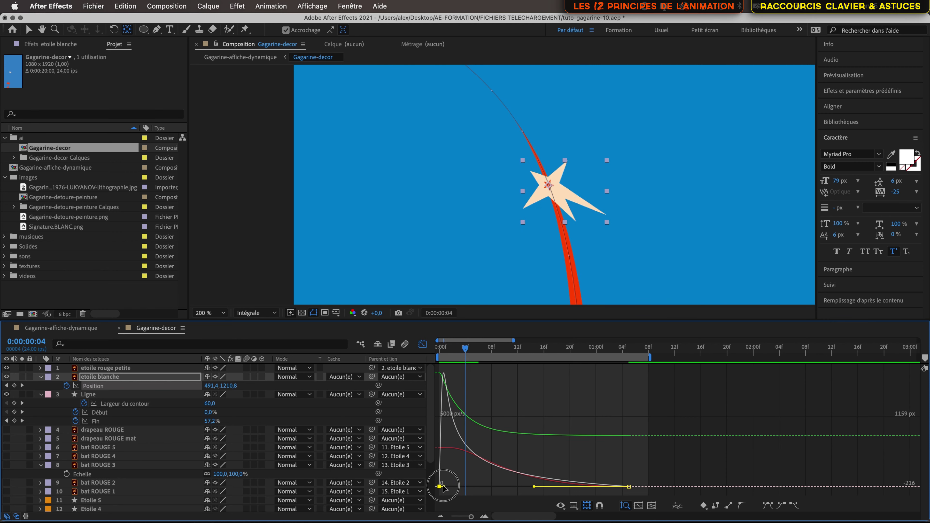
Reduce the first Position keyframe's outgoing ease to almost nothing in the speed graph and scrub to 0:00:00:07
drag(443, 487, 440, 486)
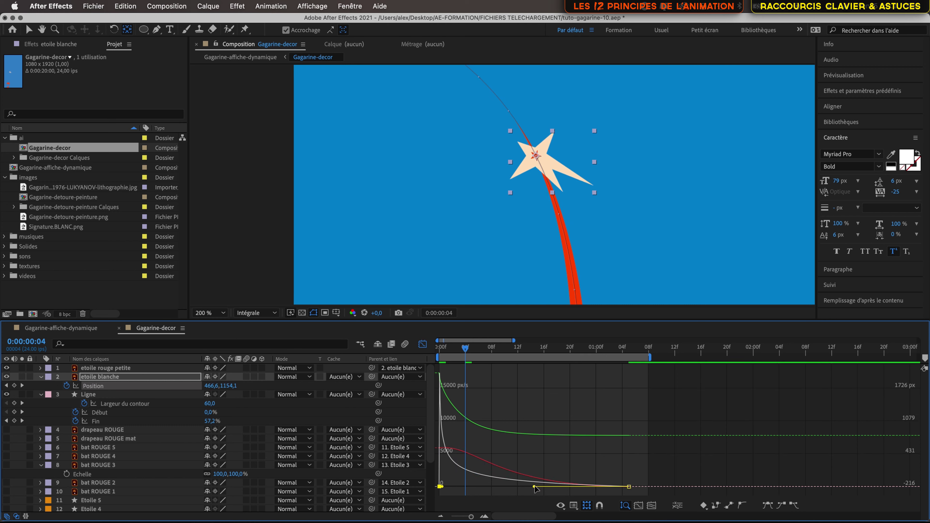
drag(535, 487, 525, 485)
drag(517, 486, 518, 493)
drag(465, 350, 486, 352)
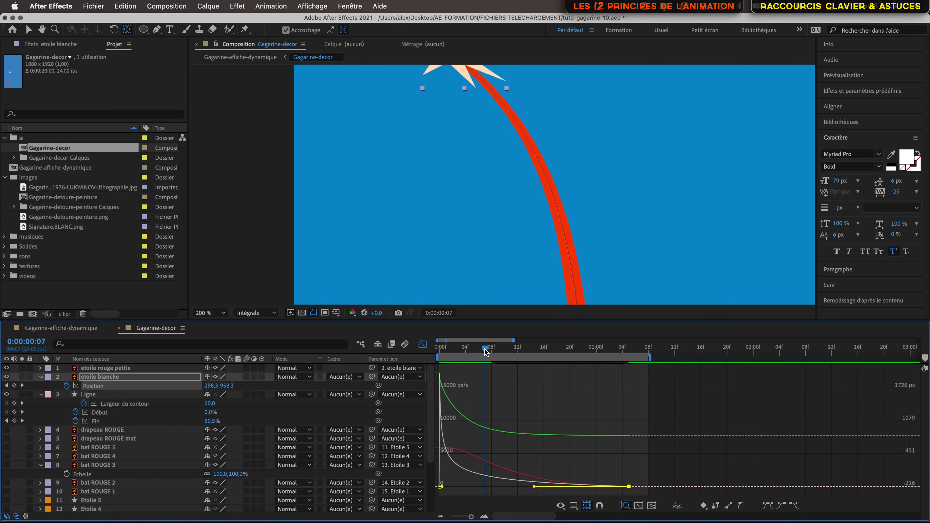
Examine how closely the star follows the line's tip between frames 4 and 12 in an enlarged composition view with the graph closed
scroll(526, 211, down, 2)
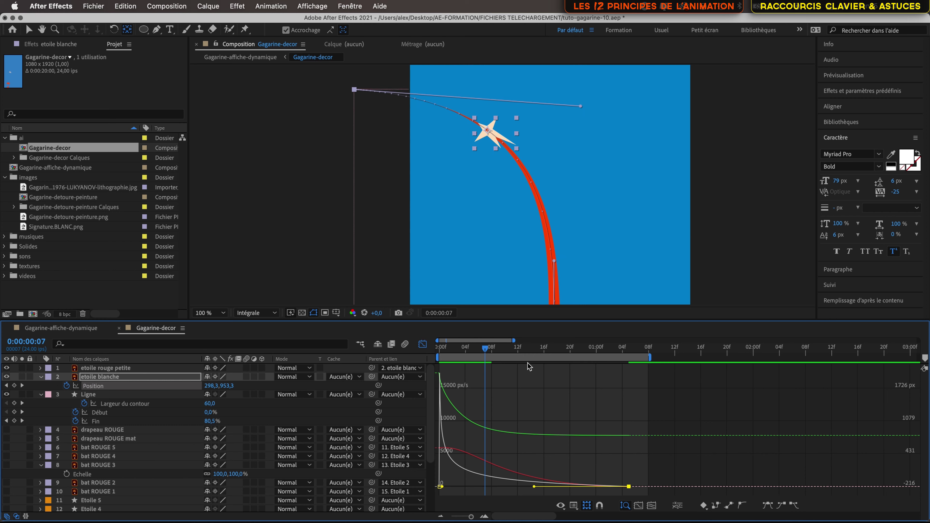
mouse_move(486, 352)
mouse_down()
mouse_move(602, 371)
mouse_move(390, 341)
mouse_move(520, 350)
mouse_move(453, 346)
mouse_move(480, 348)
mouse_up()
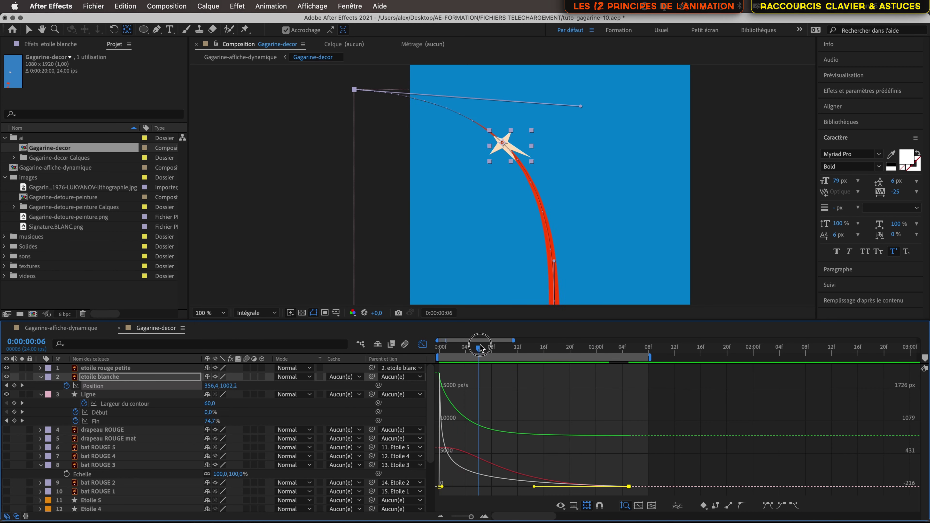
click(423, 346)
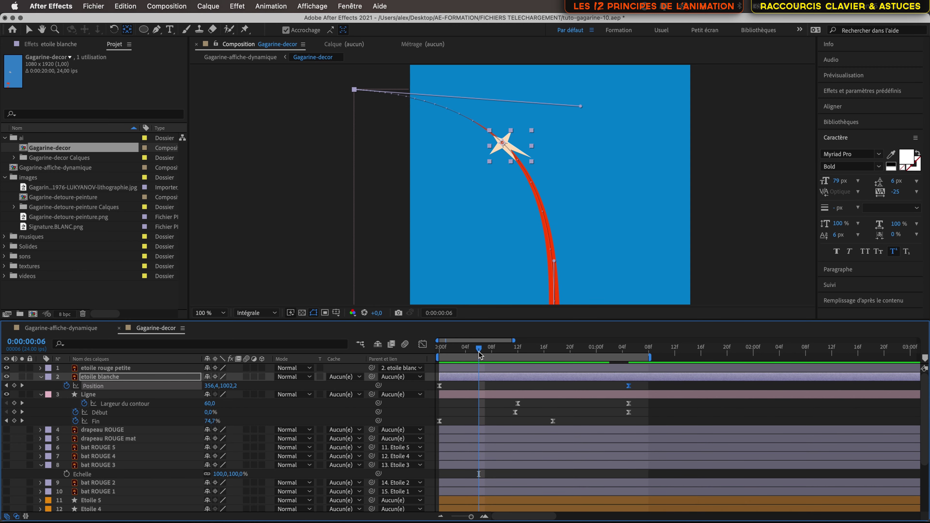
mouse_move(482, 352)
mouse_down()
mouse_move(513, 351)
mouse_move(438, 357)
mouse_move(465, 352)
mouse_up()
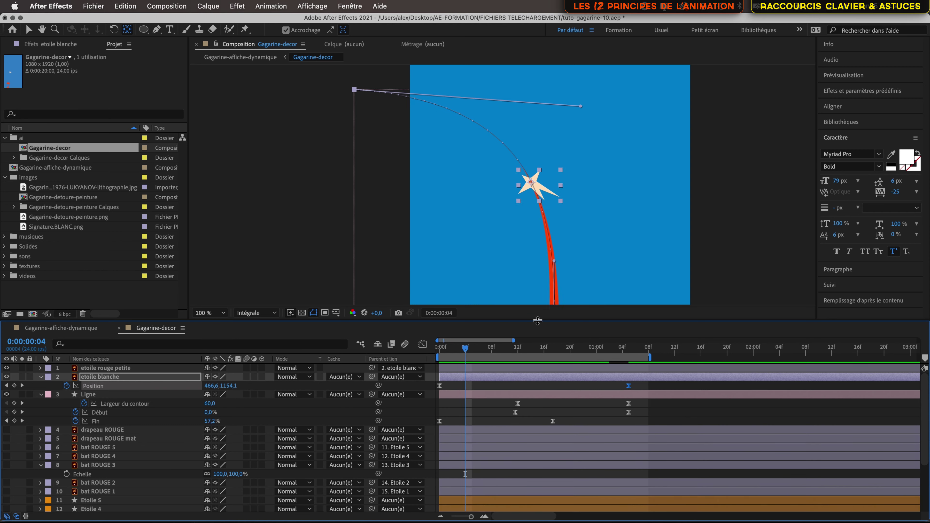
drag(538, 320, 533, 389)
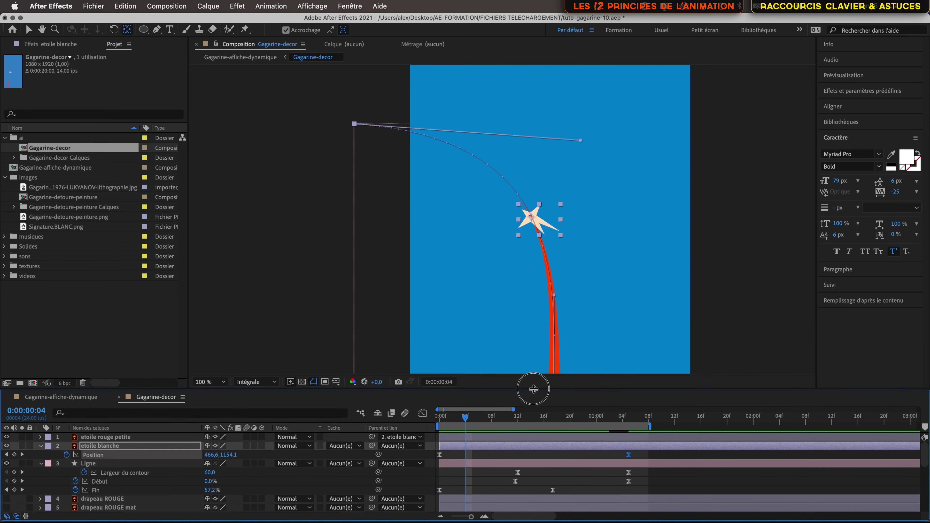
key(space)
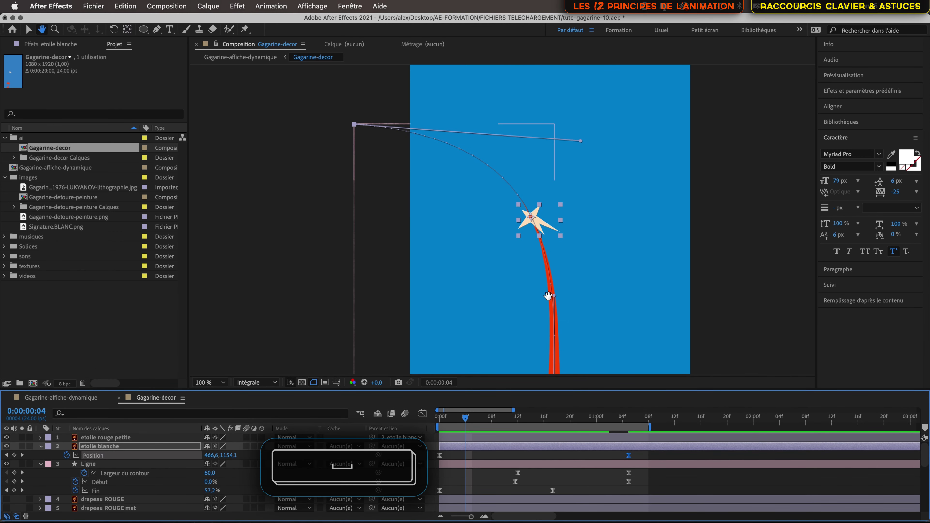
drag(548, 295, 484, 258)
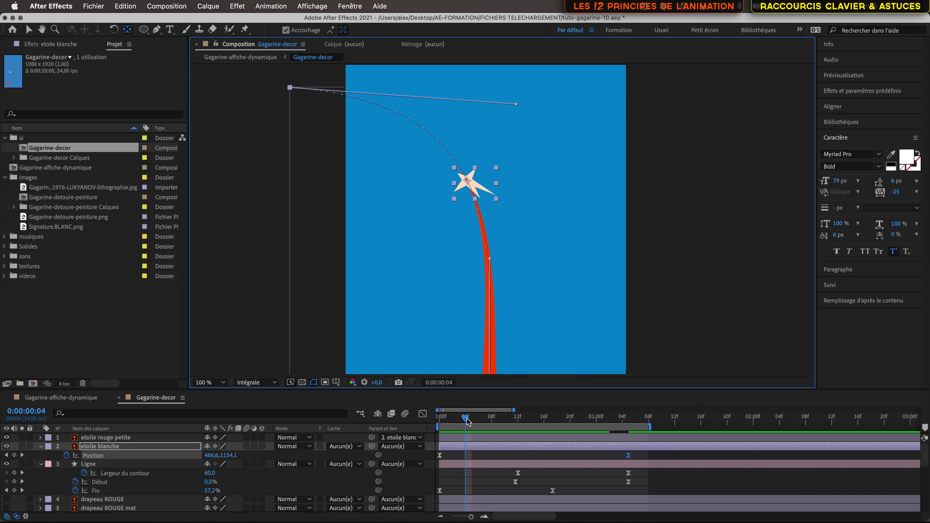
drag(468, 422, 517, 425)
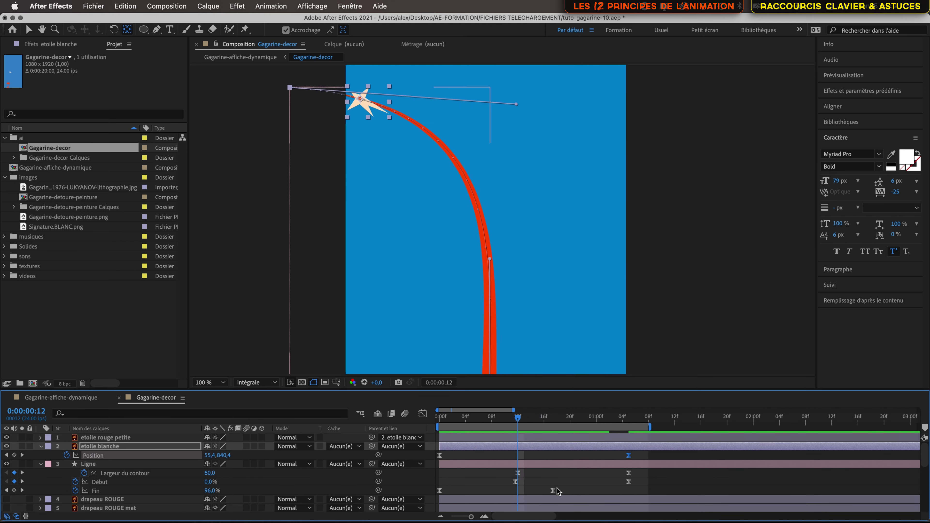
Move Ligne's last Fin keyframe to frame 20 and shorten its first Fin keyframe's outgoing ease to under one frame in the graph
drag(553, 491, 569, 492)
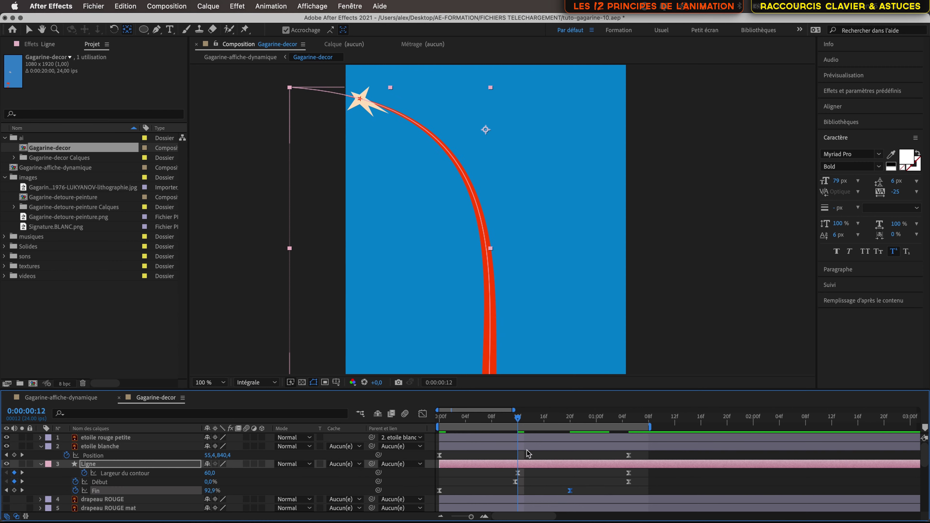
mouse_move(518, 420)
mouse_down()
mouse_move(456, 423)
mouse_move(546, 423)
mouse_move(453, 420)
mouse_up()
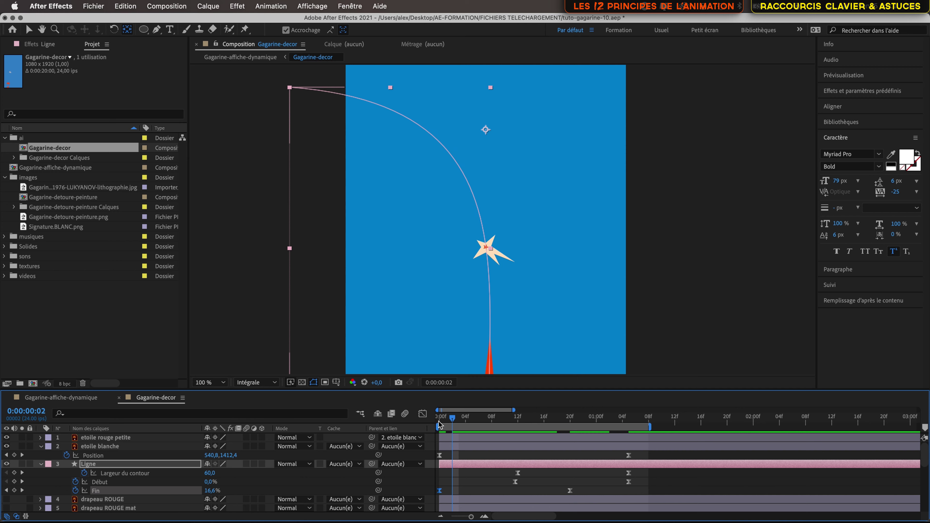
click(423, 415)
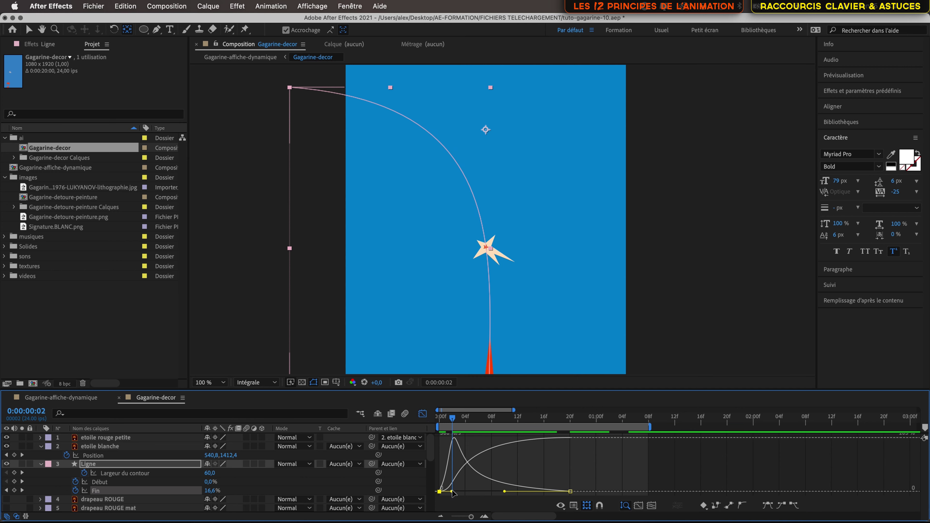
drag(452, 491, 443, 491)
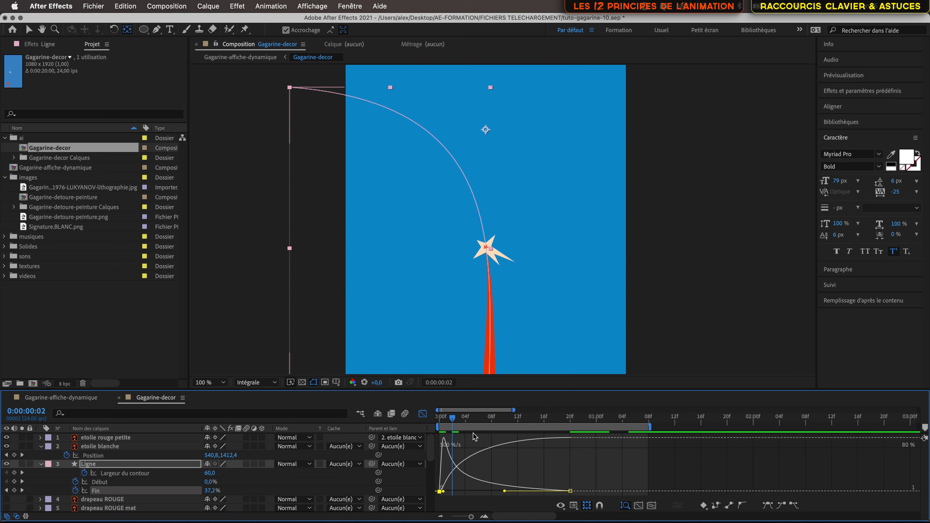
drag(453, 424, 490, 435)
click(525, 461)
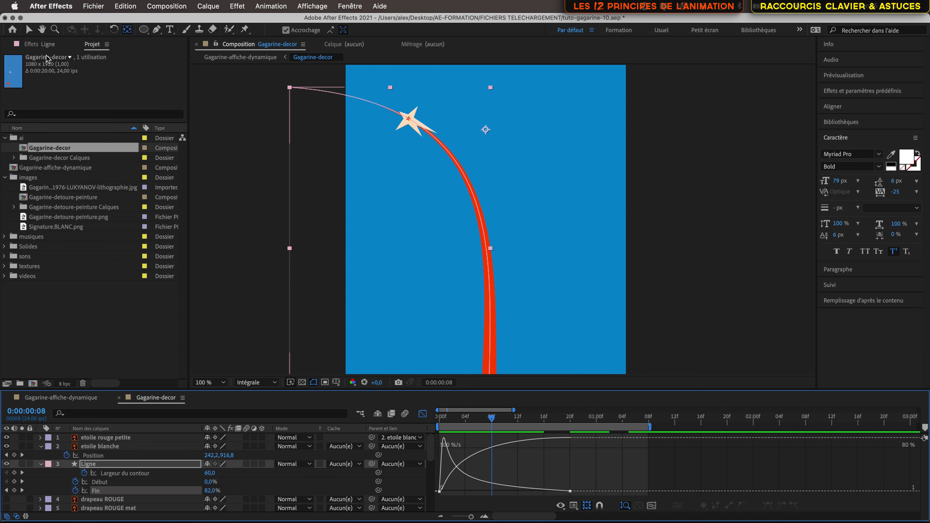
Inspect the line's tip against the star with the layers deselected, reselect Ligne, and scrub to 0:00:00:10 in the keyframe view
click(28, 31)
click(249, 216)
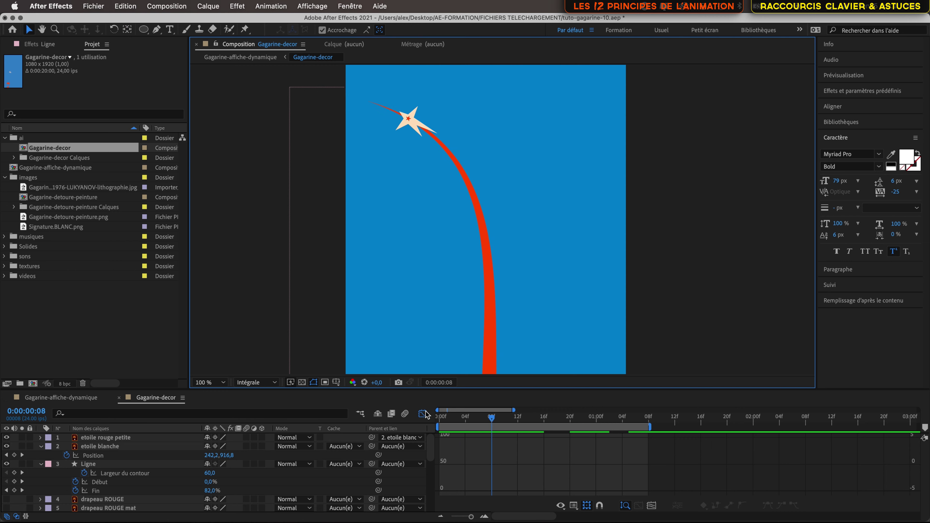
click(129, 464)
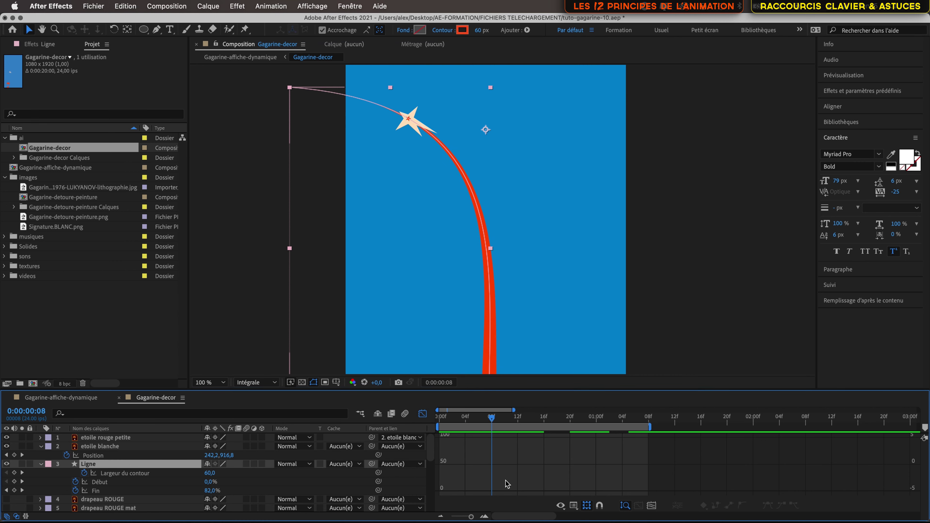
click(422, 414)
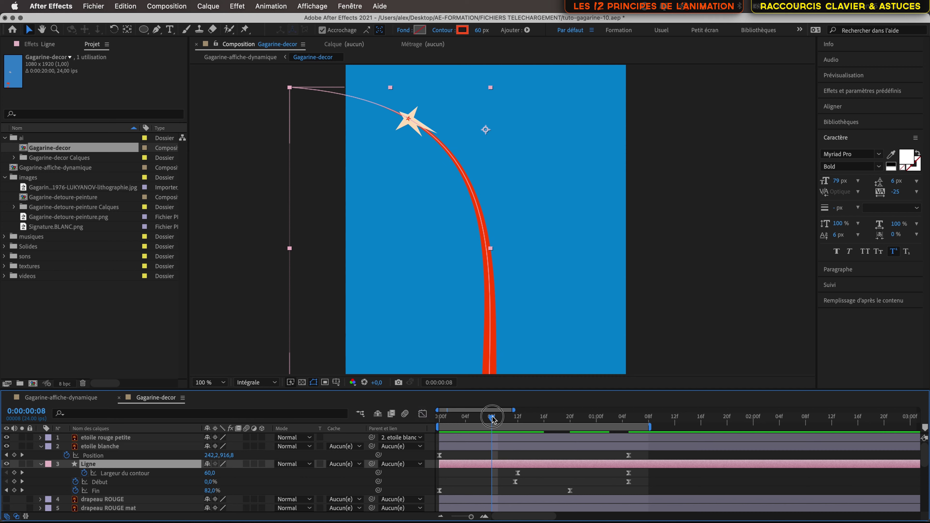
mouse_move(492, 418)
mouse_down()
mouse_move(452, 417)
mouse_move(505, 418)
mouse_up()
Adjust the incoming ease of Ligne's last Fin keyframe in the graph and check the tip back to 0:00:00:07
click(570, 492)
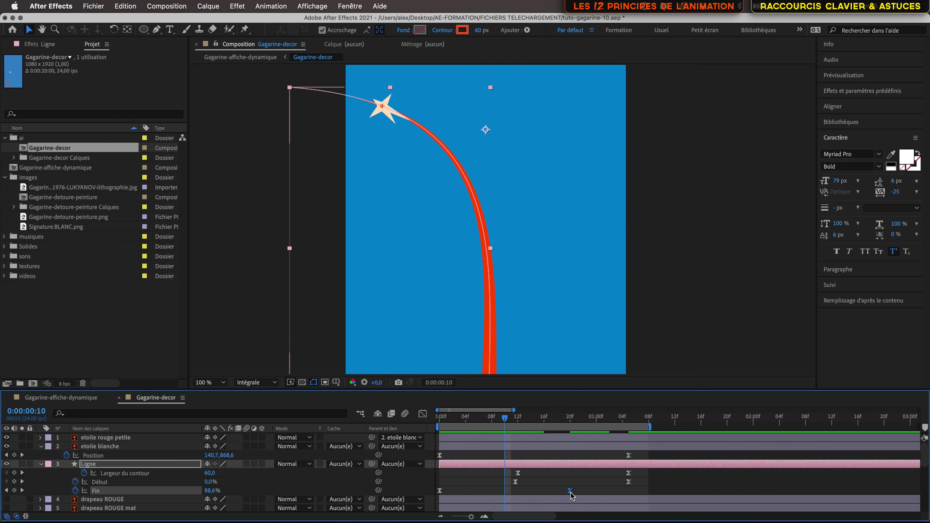
click(423, 414)
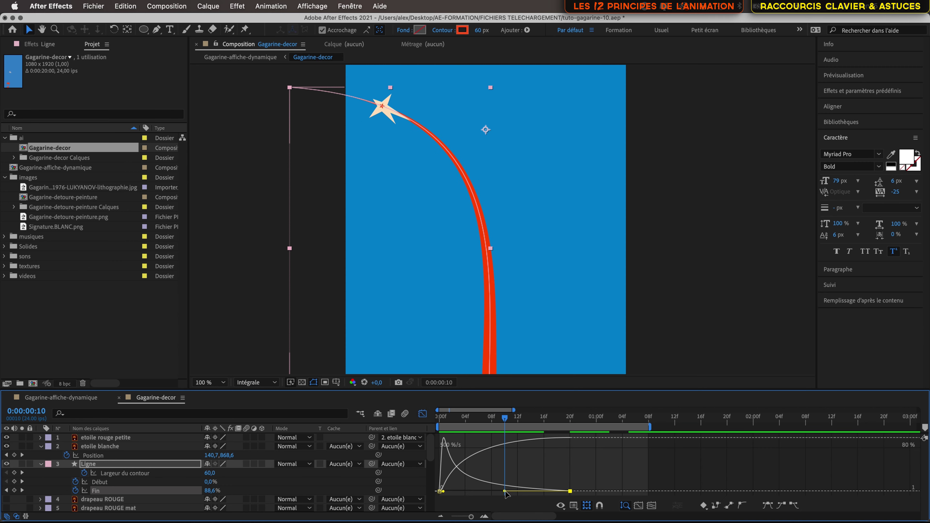
drag(505, 493, 463, 494)
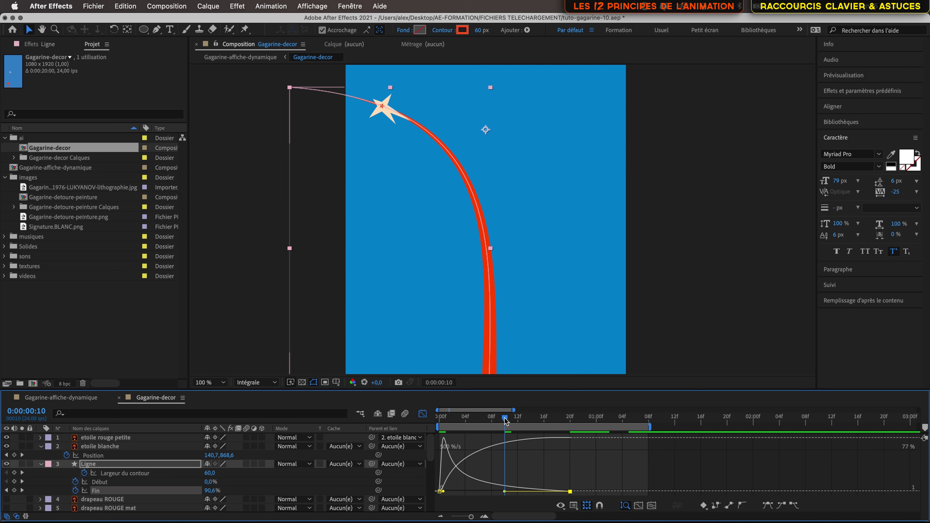
mouse_move(505, 421)
mouse_down()
mouse_move(485, 421)
mouse_move(537, 422)
mouse_move(487, 423)
mouse_up()
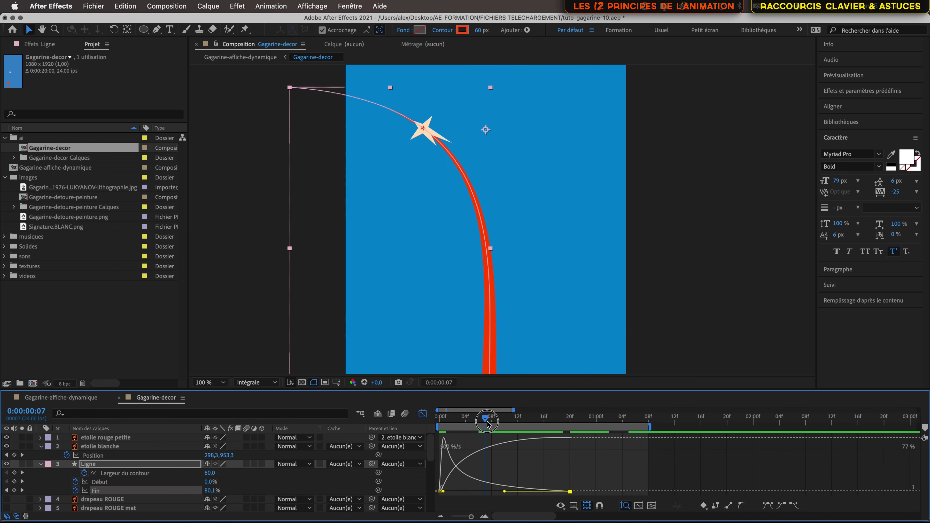
Preview the star and line animation from 0:00:00:00 with the graph closed and the path's lower end in view, and scrub to 0:00:00:06
click(423, 415)
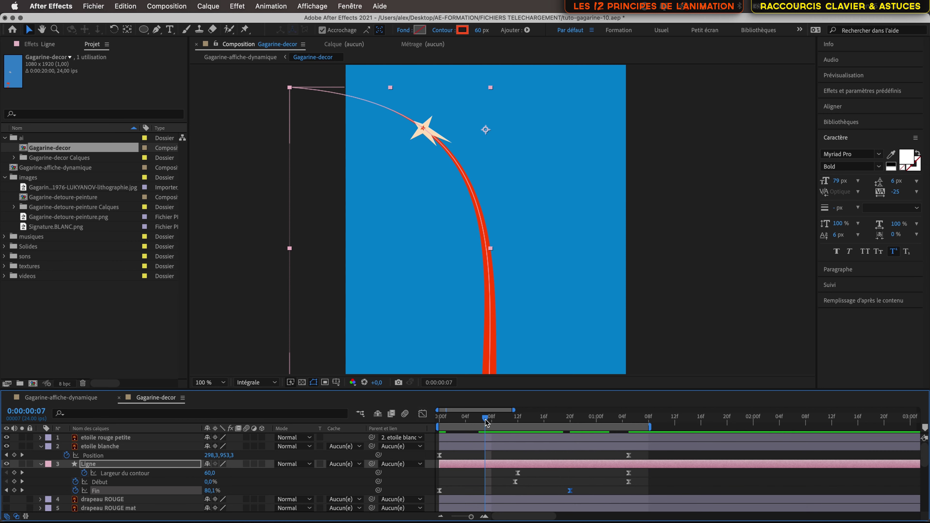
drag(486, 422, 438, 428)
key(space)
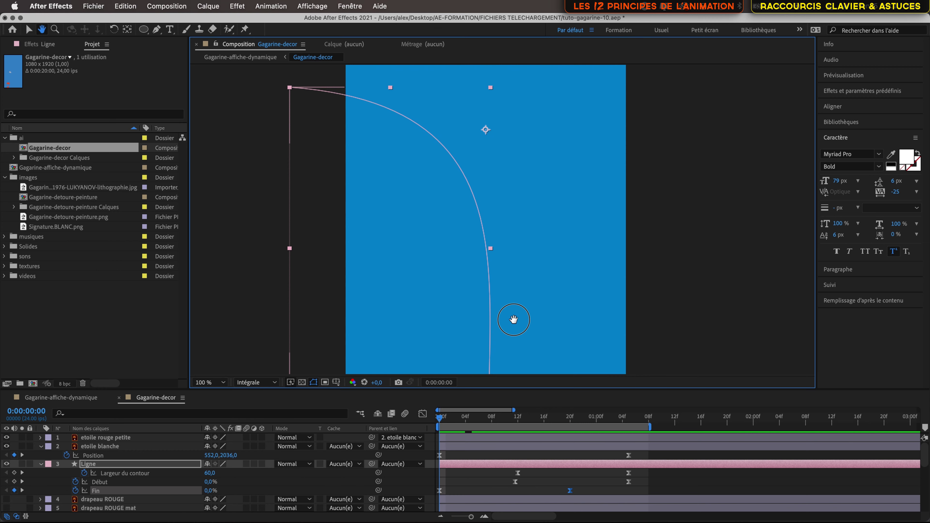
drag(513, 320, 513, 237)
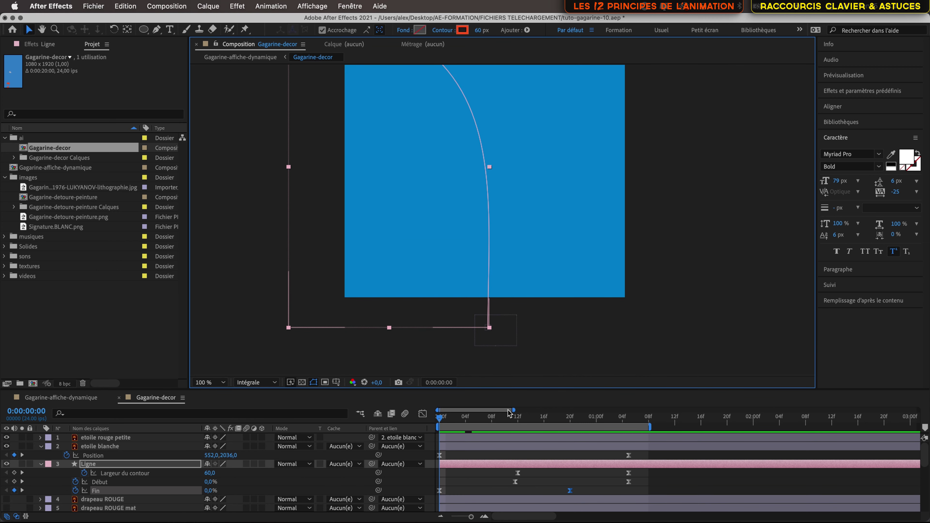
key(space)
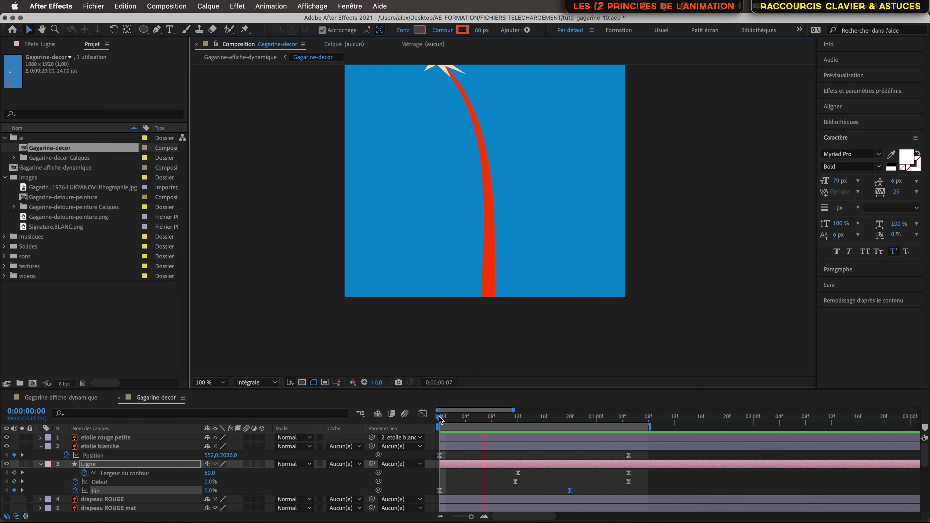
drag(444, 416, 477, 415)
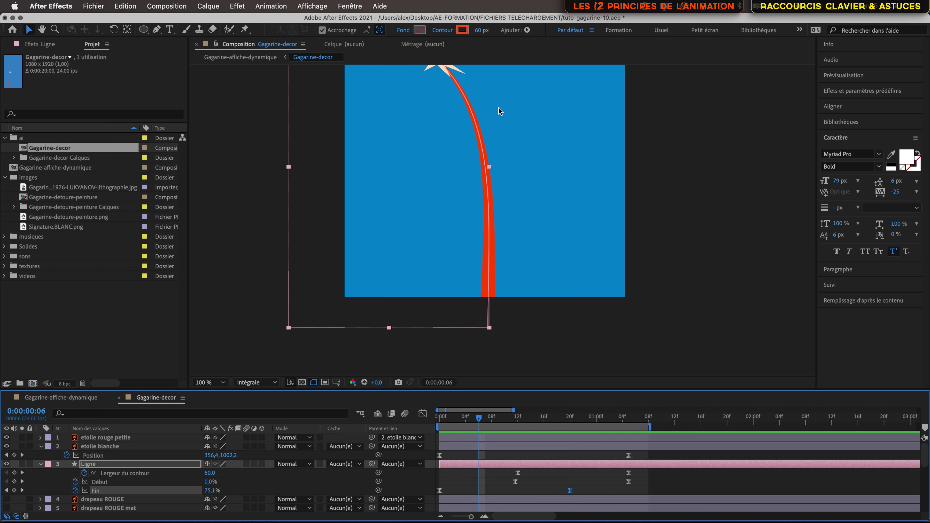
Set etoile blanche's Rotation to 45° at 0:00:00:02 and start keyframing it there
drag(501, 112, 503, 251)
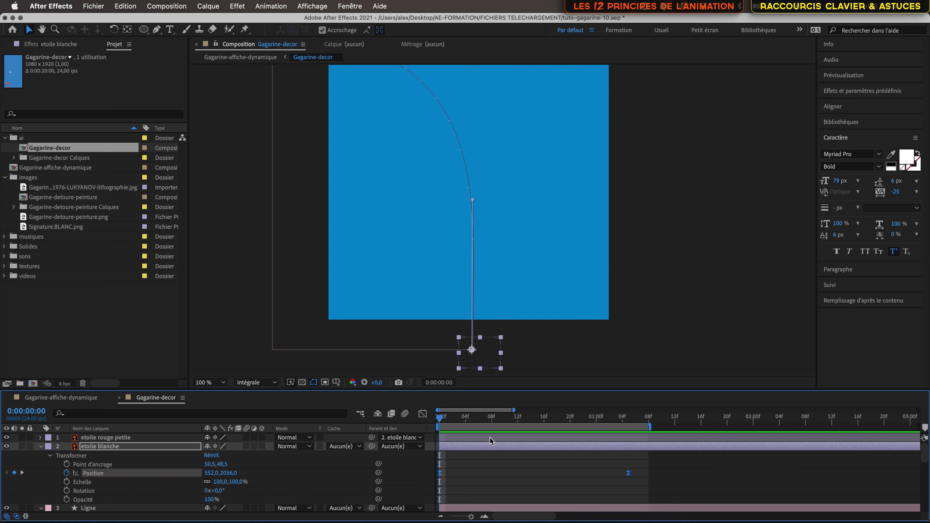
mouse_move(439, 421)
mouse_down()
mouse_move(476, 421)
mouse_move(446, 425)
mouse_move(456, 426)
mouse_up()
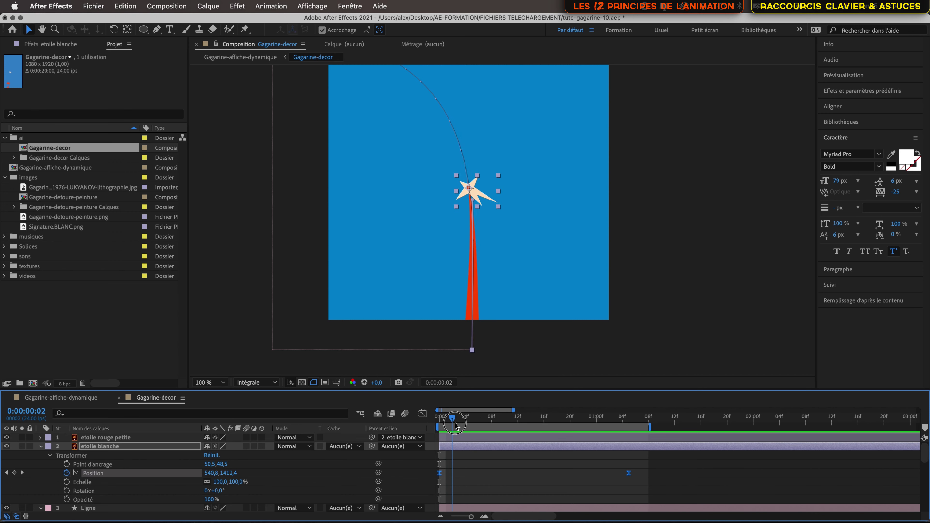
key(u)
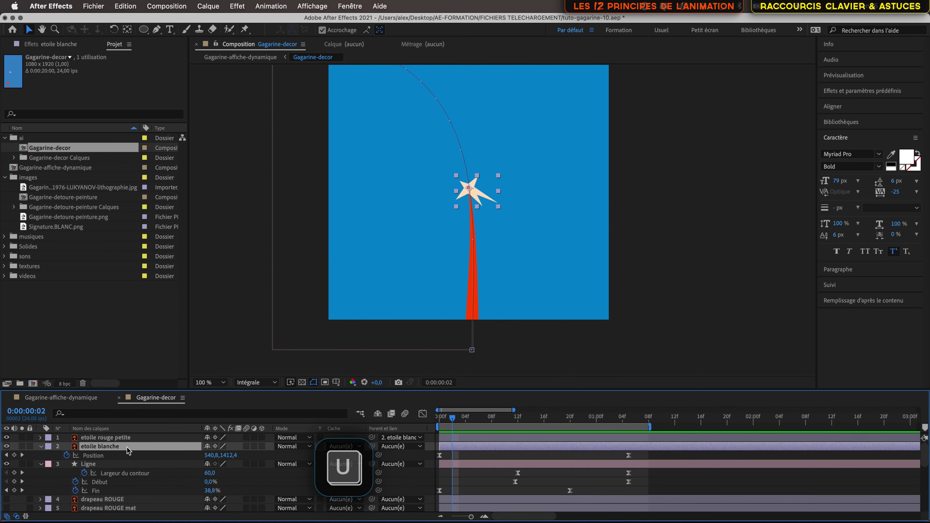
key(shift+r)
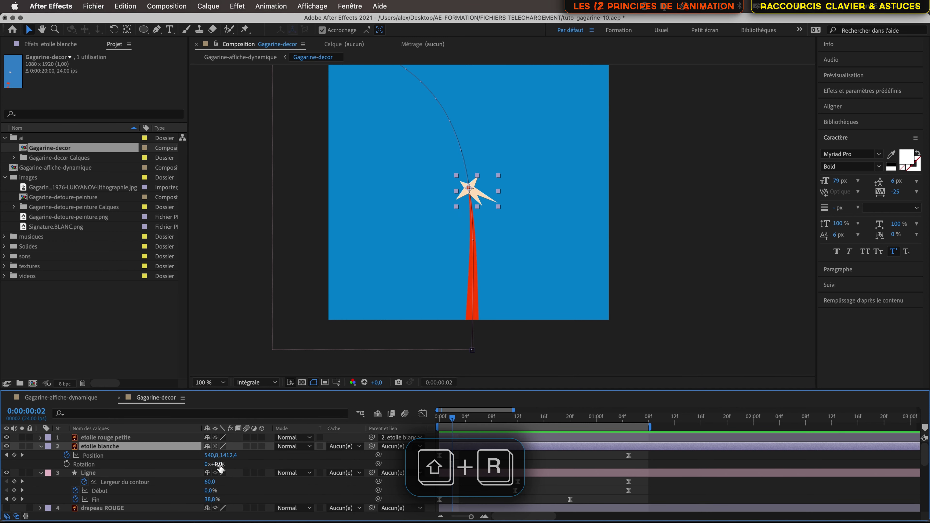
drag(220, 464, 244, 466)
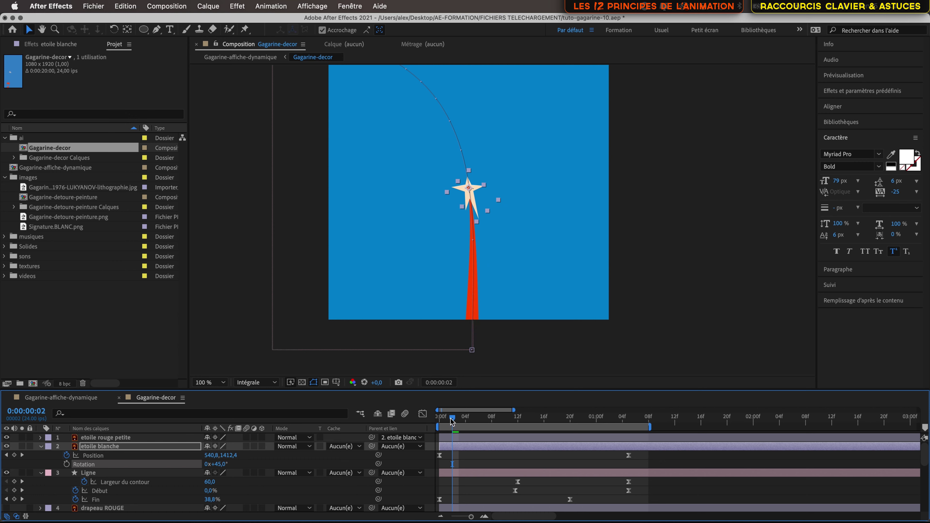
mouse_move(453, 422)
mouse_down()
mouse_move(440, 422)
mouse_move(454, 421)
mouse_up()
click(66, 464)
At 0:00:00:13, set etoile blanche's Rotation to -25° to add a second keyframe
drag(453, 419, 498, 421)
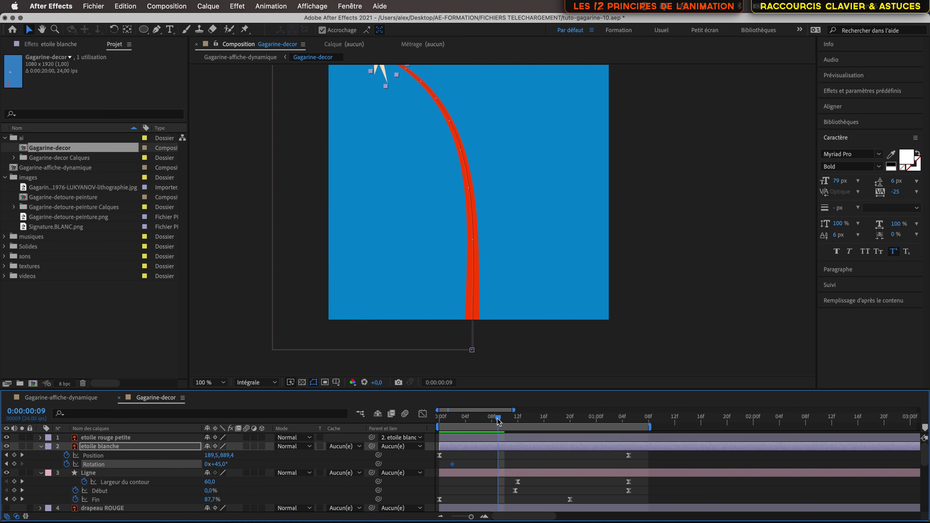
scroll(454, 116, up, 5)
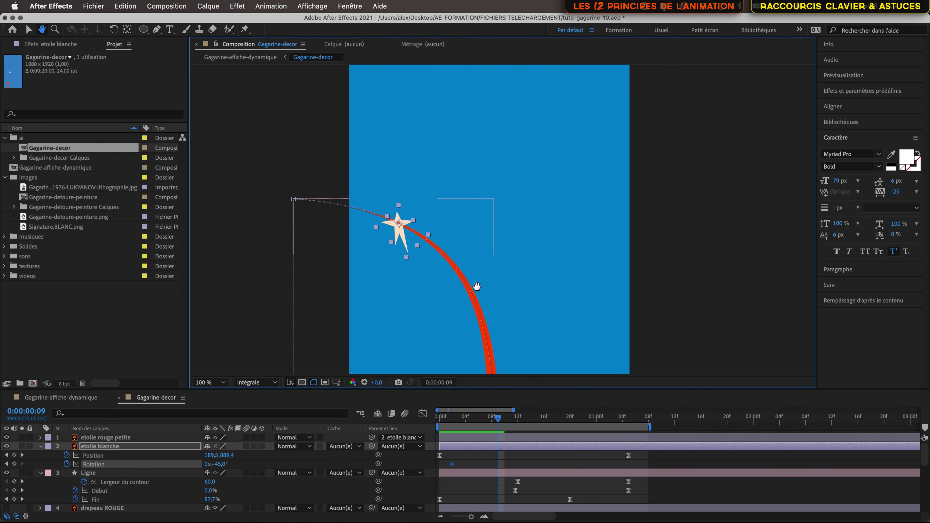
drag(503, 423, 525, 424)
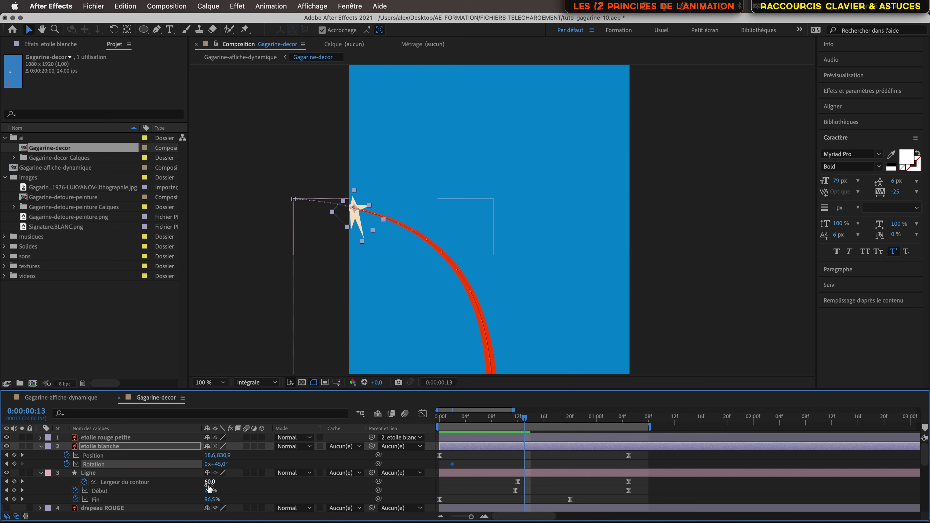
drag(220, 469, 187, 471)
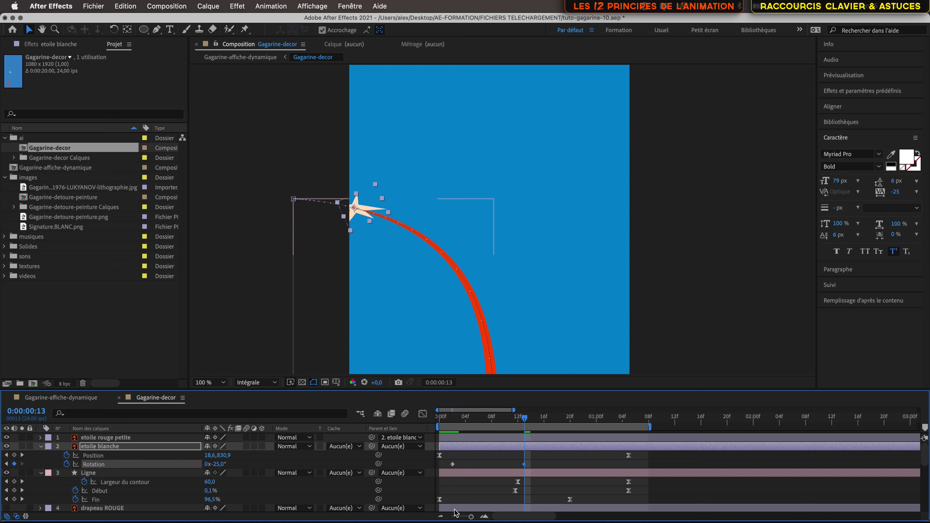
Check the star's rotation along the curve by scrubbing to 0:00:00:07 and previewing from 0:00:00:00
drag(525, 421, 463, 420)
drag(440, 423, 485, 423)
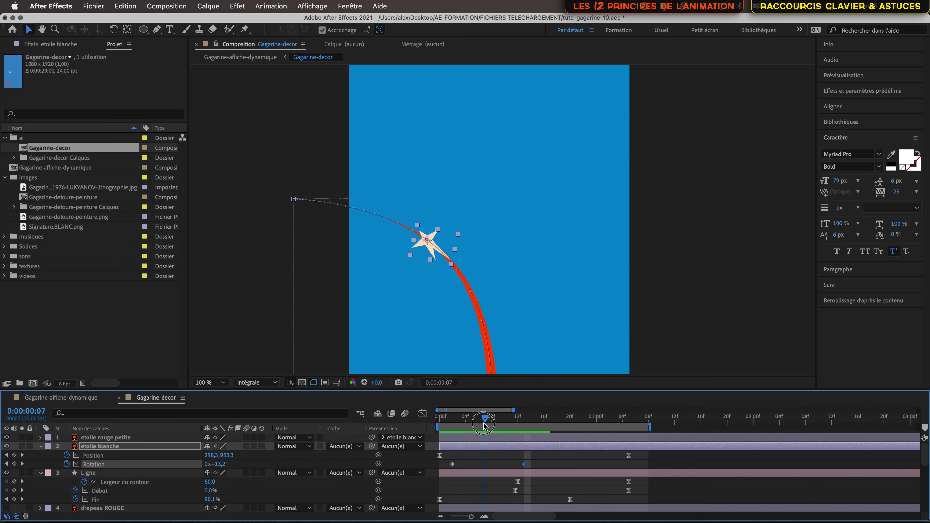
drag(511, 277, 478, 146)
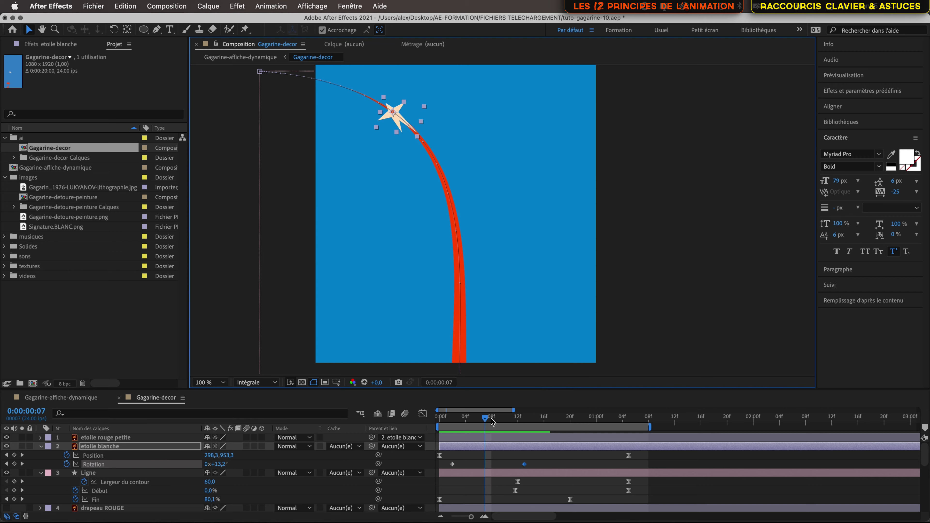
drag(493, 422, 436, 422)
key(space)
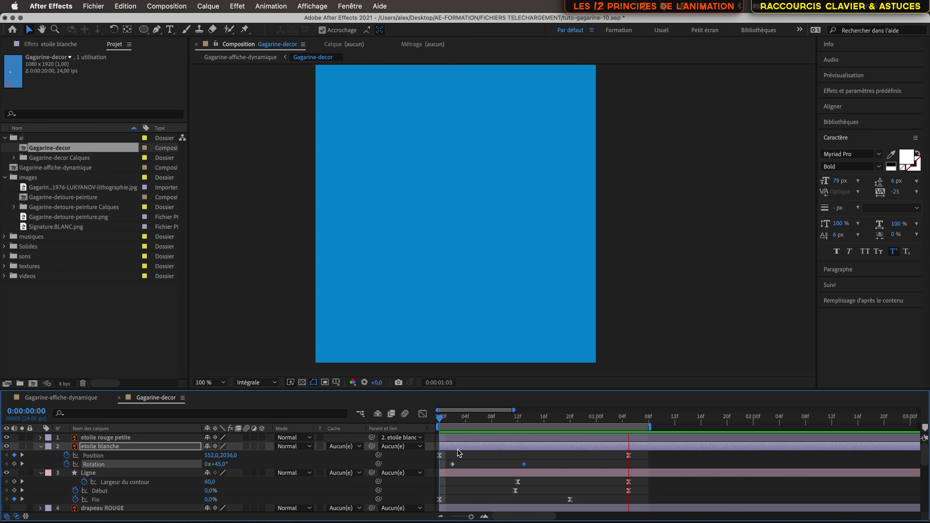
Apply Easy Ease to both of etoile blanche's Rotation keyframes and preview the animation
drag(442, 423, 523, 426)
drag(538, 466, 445, 471)
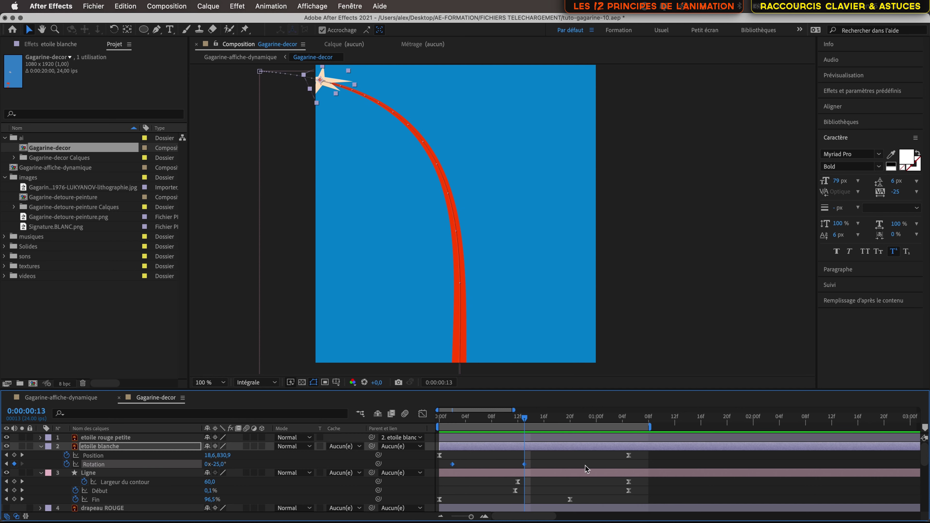
key(F9)
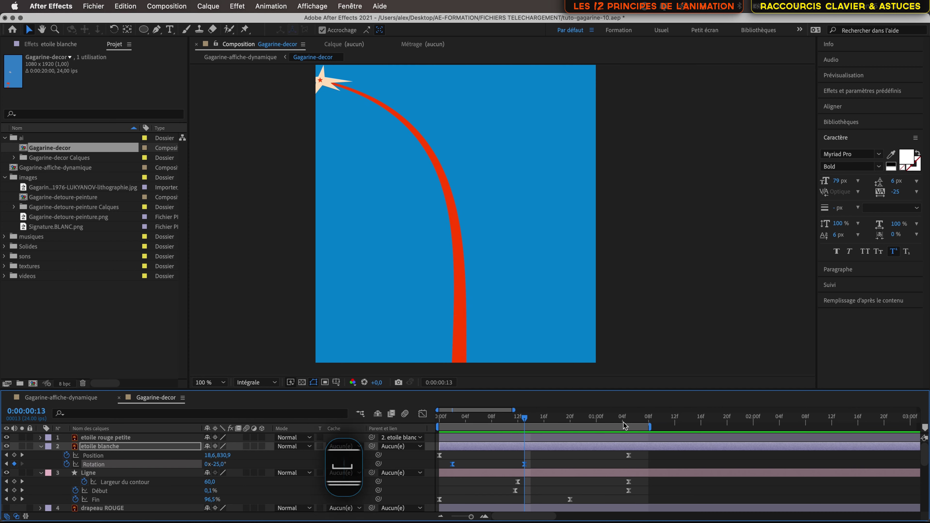
key(space)
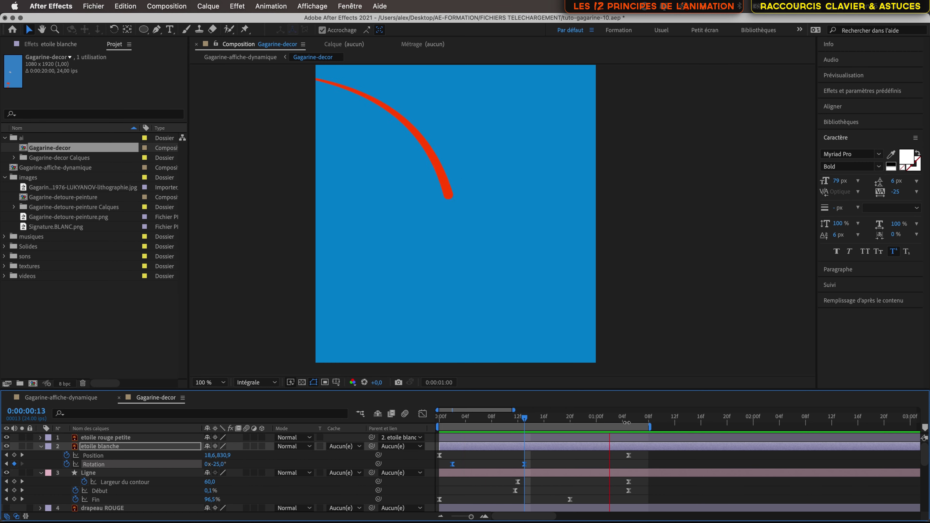
Lengthen the incoming ease of etoile blanche's last Rotation keyframe to about four and a half frames in the graph
mouse_move(525, 417)
mouse_down()
mouse_move(441, 419)
mouse_move(524, 424)
mouse_move(452, 428)
mouse_move(525, 425)
mouse_up()
click(538, 466)
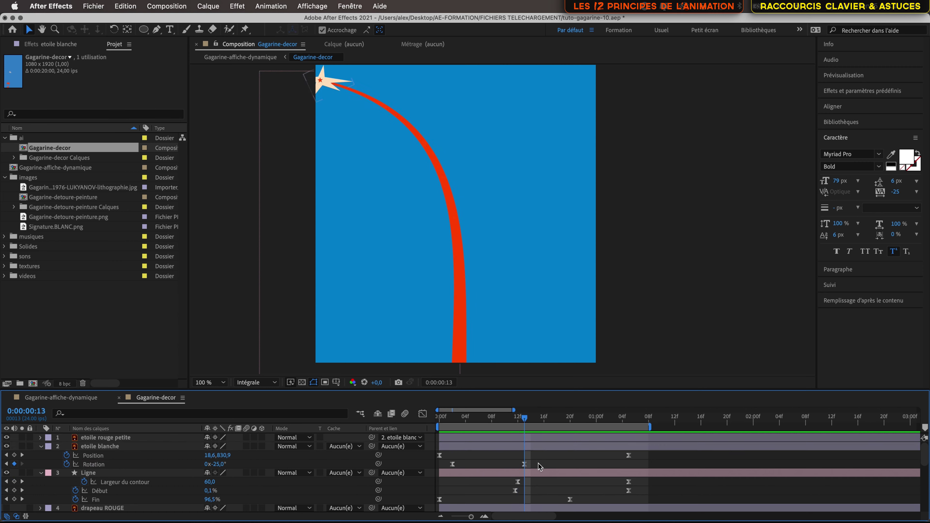
click(524, 464)
click(422, 415)
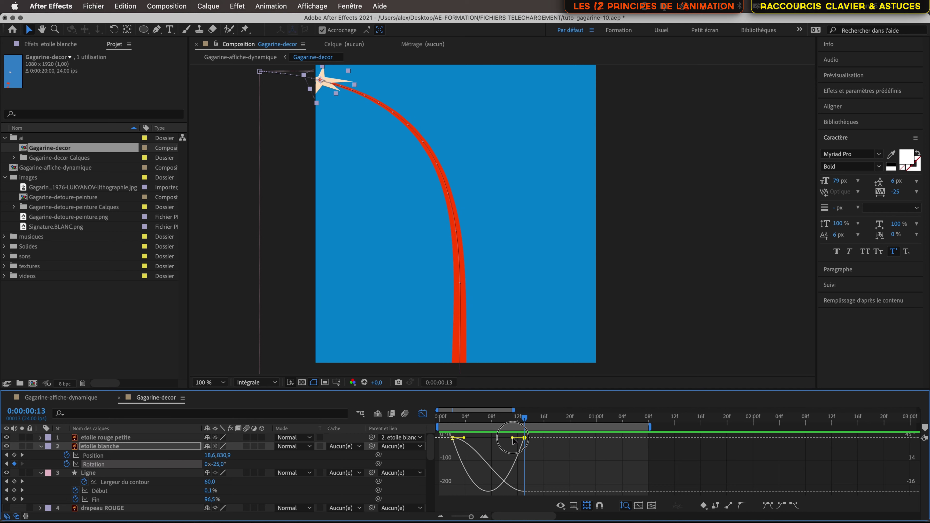
drag(514, 441, 494, 440)
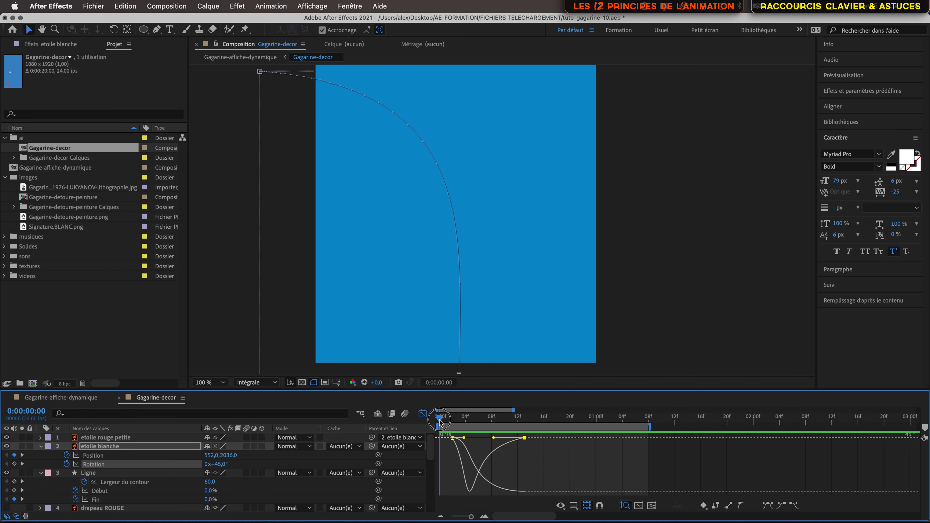
Close the graph and move etoile blanche's last Rotation keyframe to 0:00:00:20
click(507, 425)
drag(507, 424, 569, 445)
click(422, 414)
key(Page_Up)
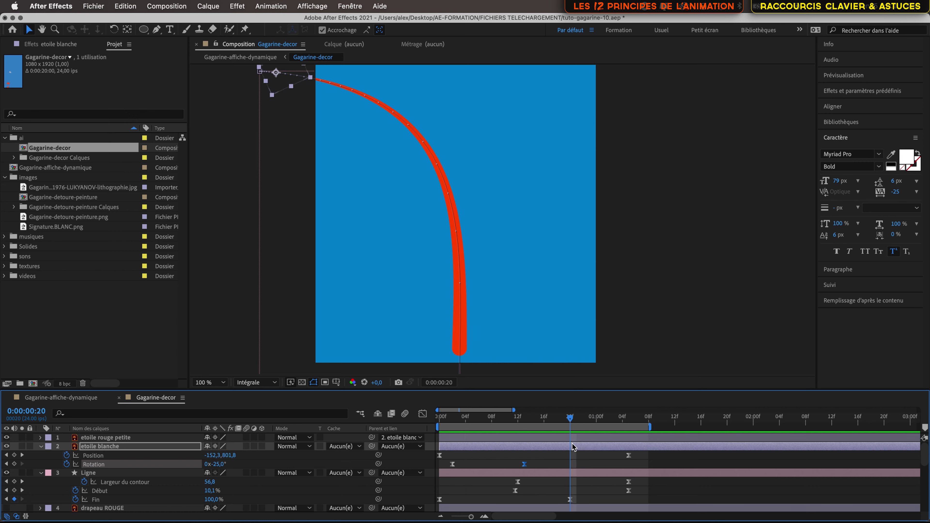
drag(524, 464, 574, 471)
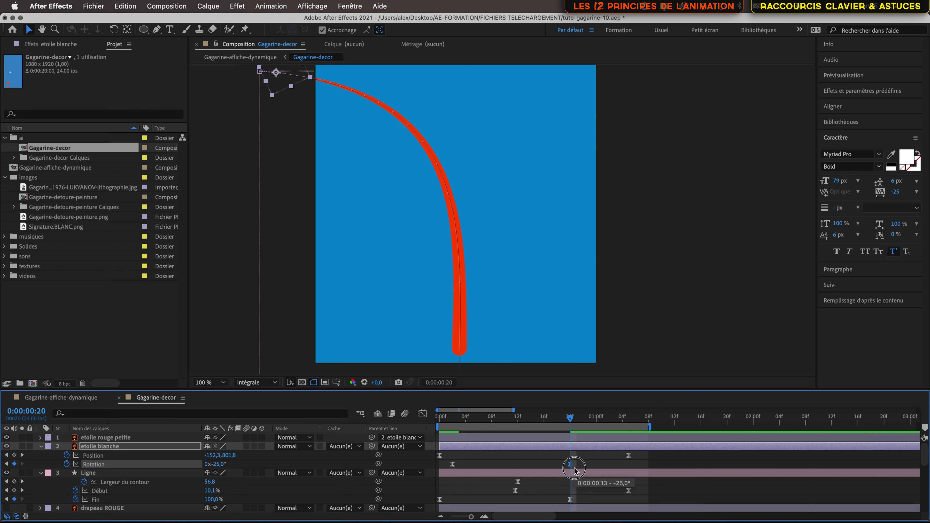
Shorten the first Rotation keyframe's outgoing ease to about one and a half frames in the graph, and check the motion to 0:00:00:09
drag(571, 418, 475, 422)
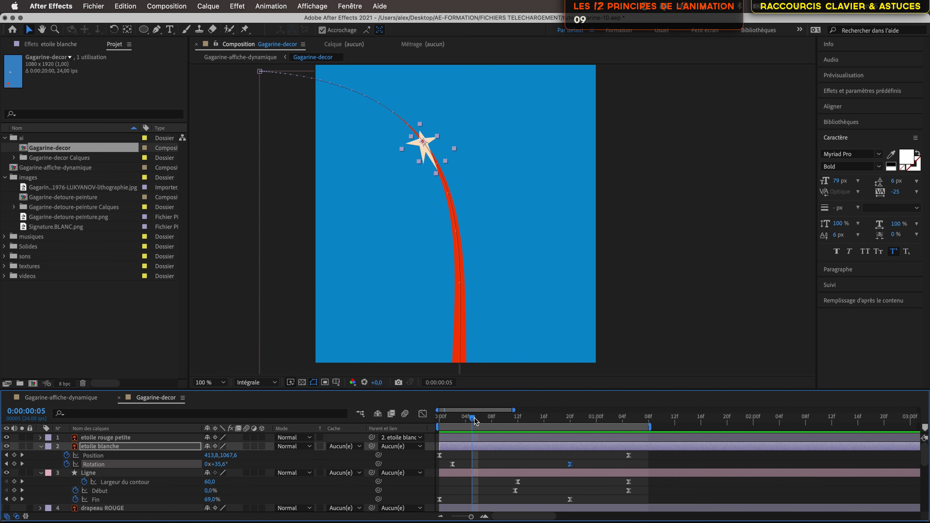
click(423, 414)
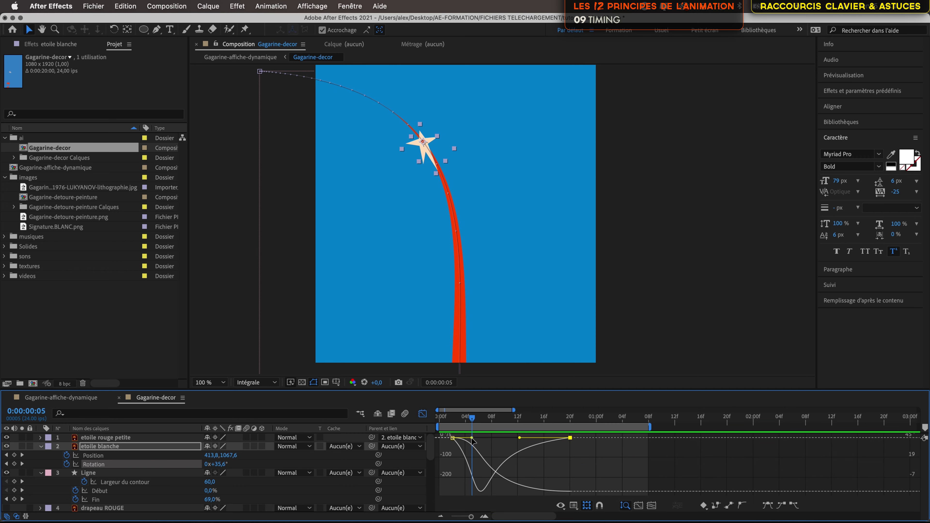
drag(473, 441, 435, 430)
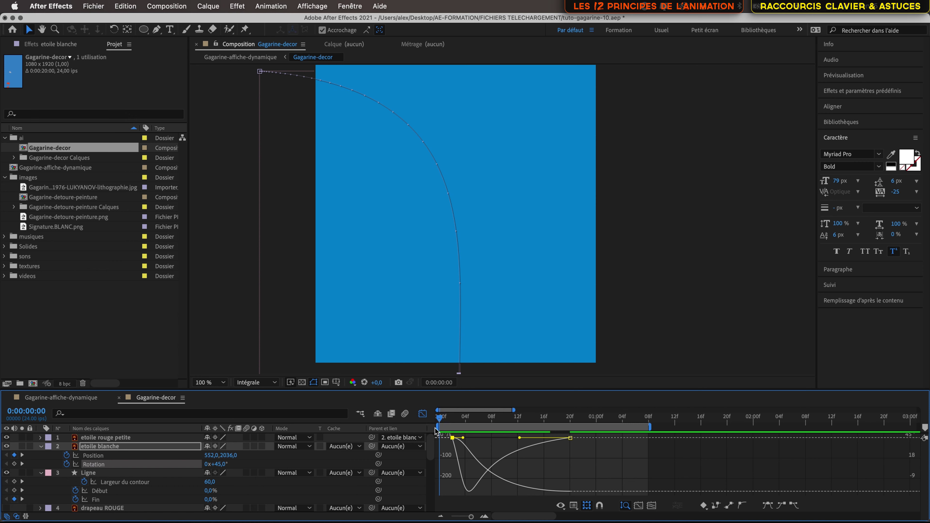
key(space)
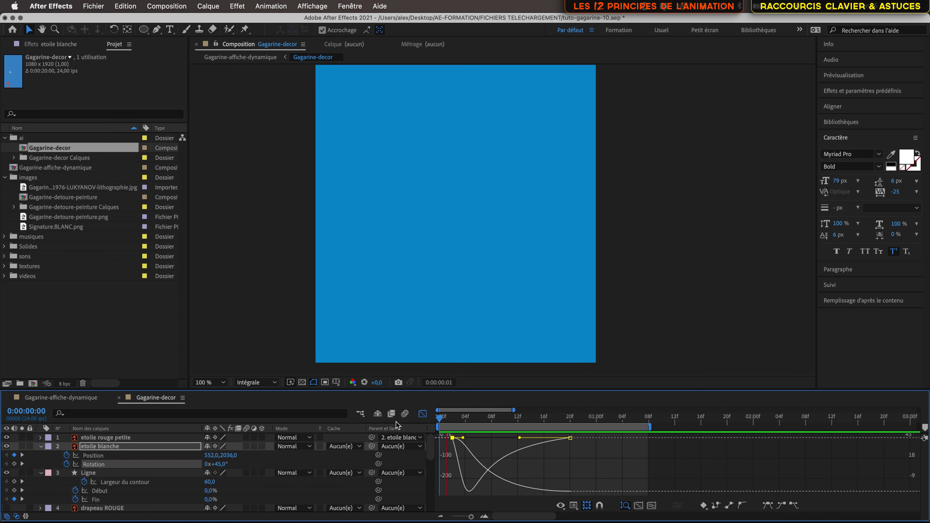
drag(441, 421, 498, 429)
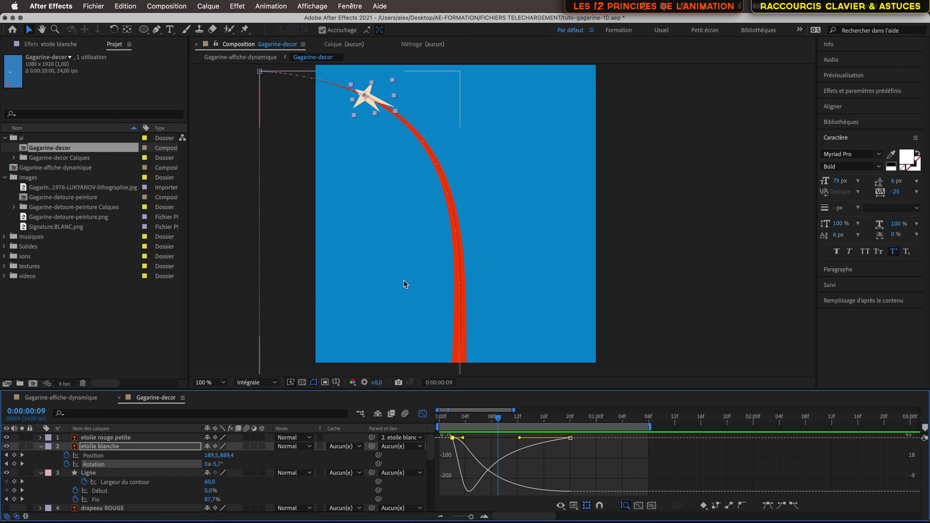
Close the graph, move etoile blanche's last Position keyframe to frame 21, and scrub to that frame
click(423, 413)
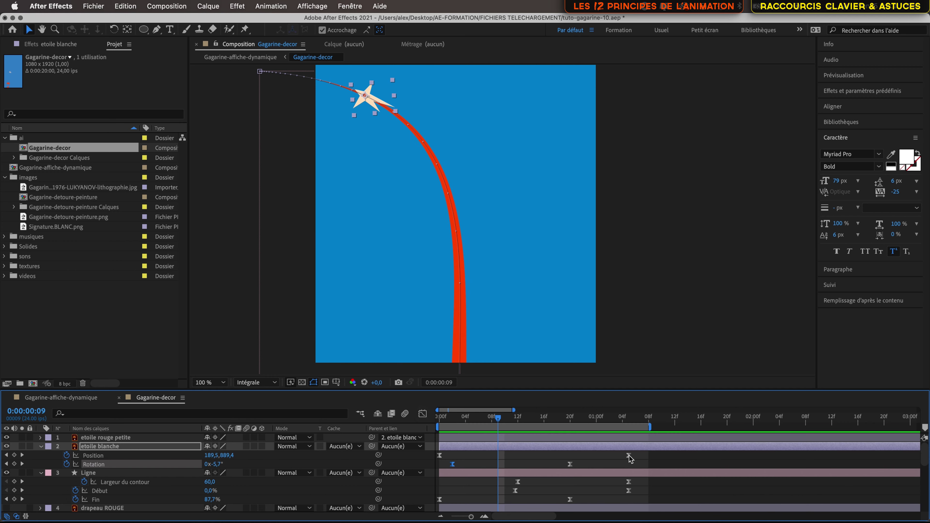
drag(629, 456, 575, 460)
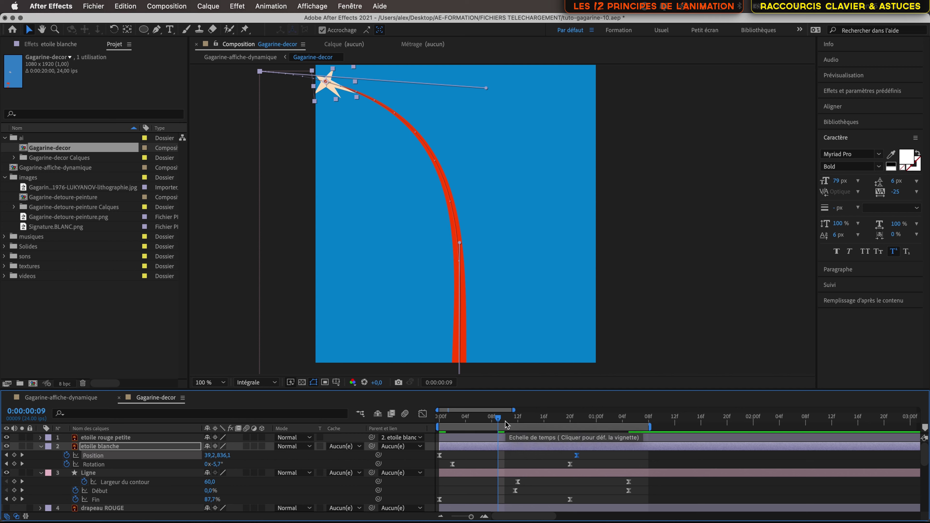
drag(505, 421, 575, 425)
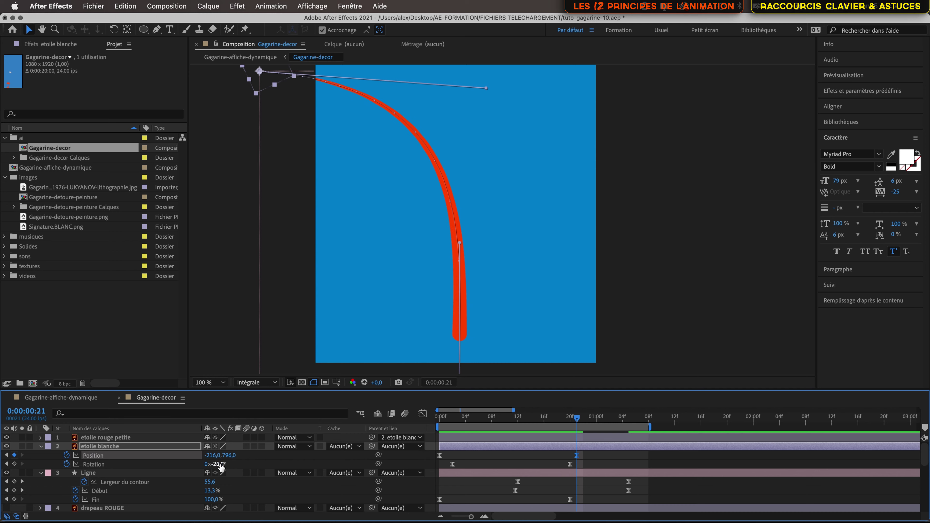
Try a Rotation of -36° for etoile blanche at 0:00:00:21, and undo the change
drag(218, 464, 215, 464)
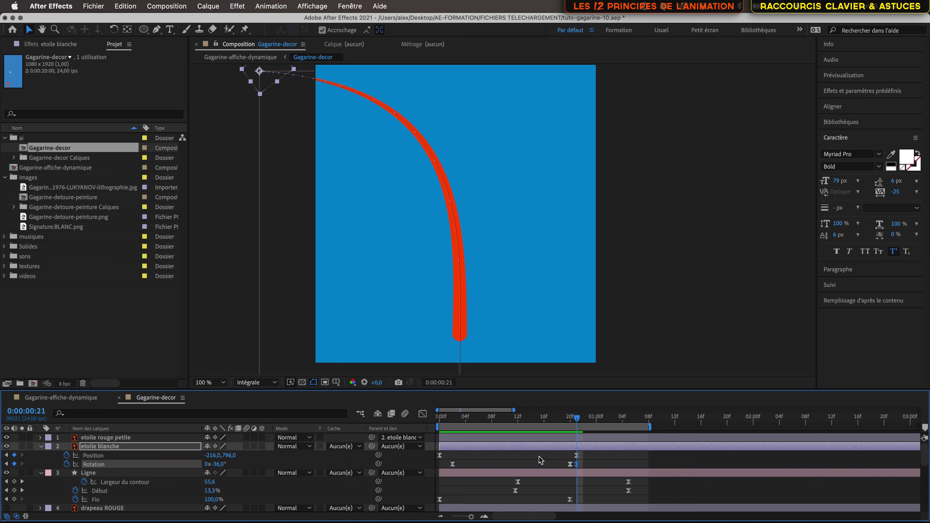
mouse_move(577, 418)
mouse_down()
mouse_move(498, 418)
mouse_move(578, 419)
mouse_up()
key(super+z)
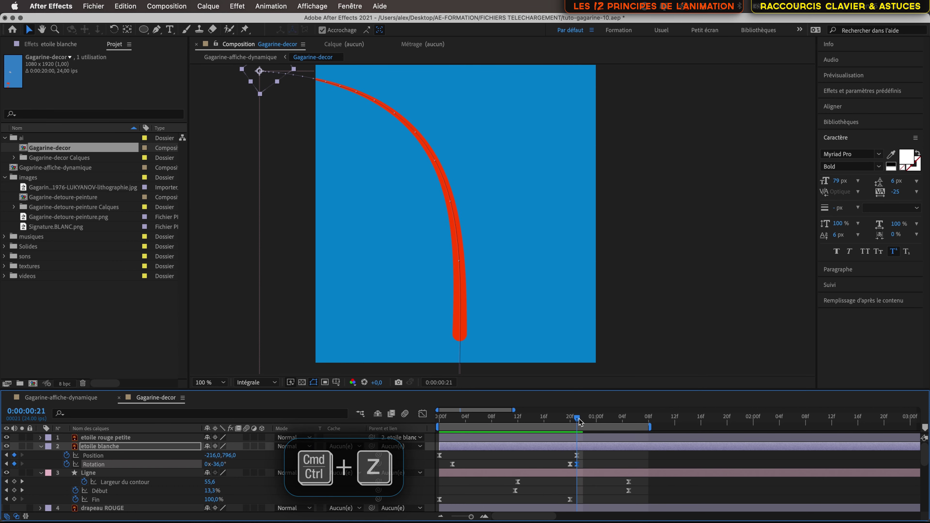
Set etoile blanche's last Rotation keyframe at 0:00:00:20 to -35°
click(570, 418)
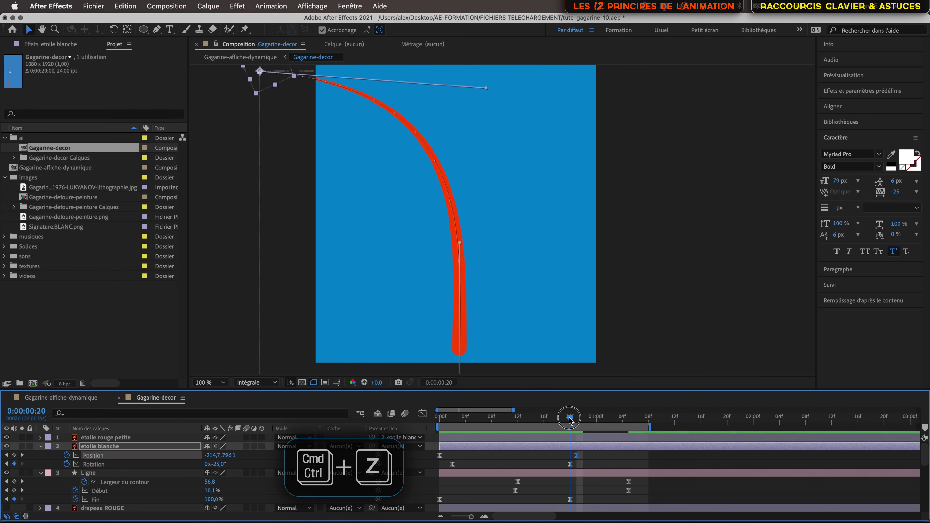
click(570, 464)
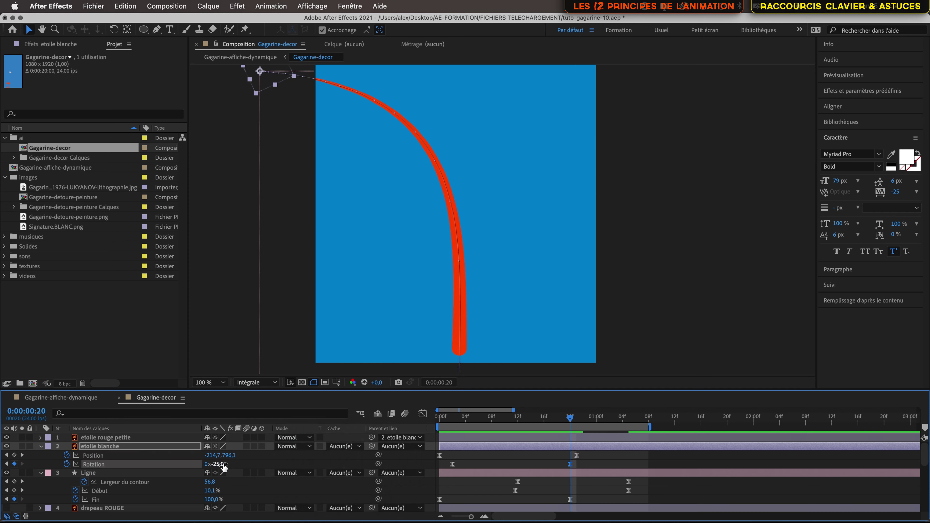
drag(219, 464, 216, 464)
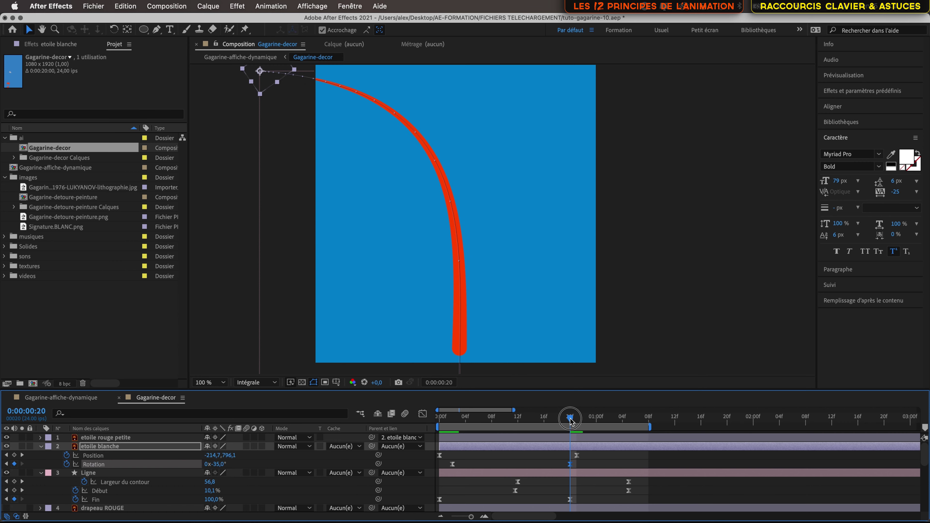
Shorten etoile blanche's first Rotation keyframe's outgoing ease to almost nothing in the graph, preview the motion, and close the graph
drag(571, 420, 469, 409)
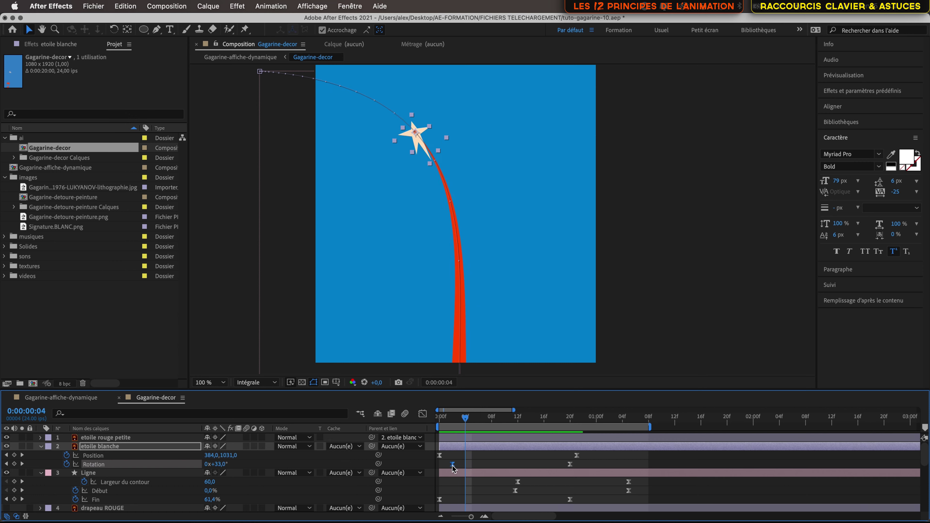
click(422, 414)
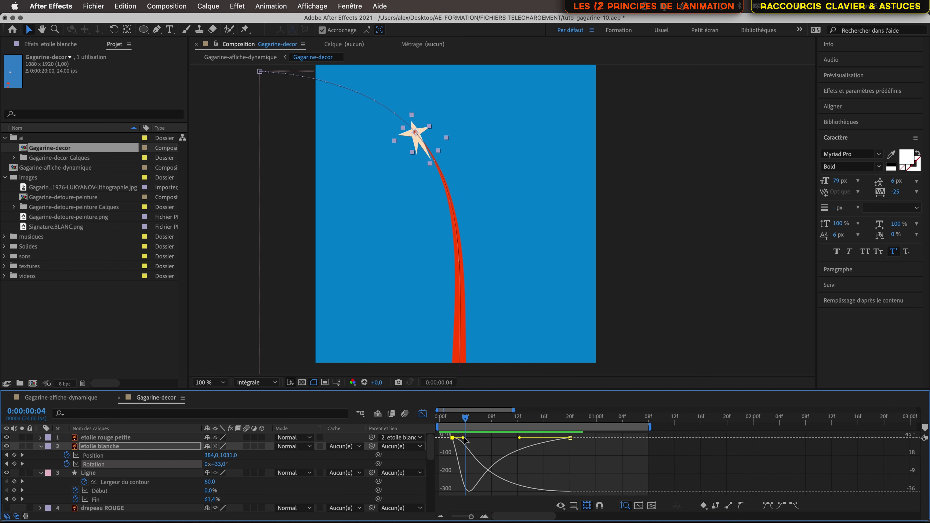
drag(464, 438, 447, 423)
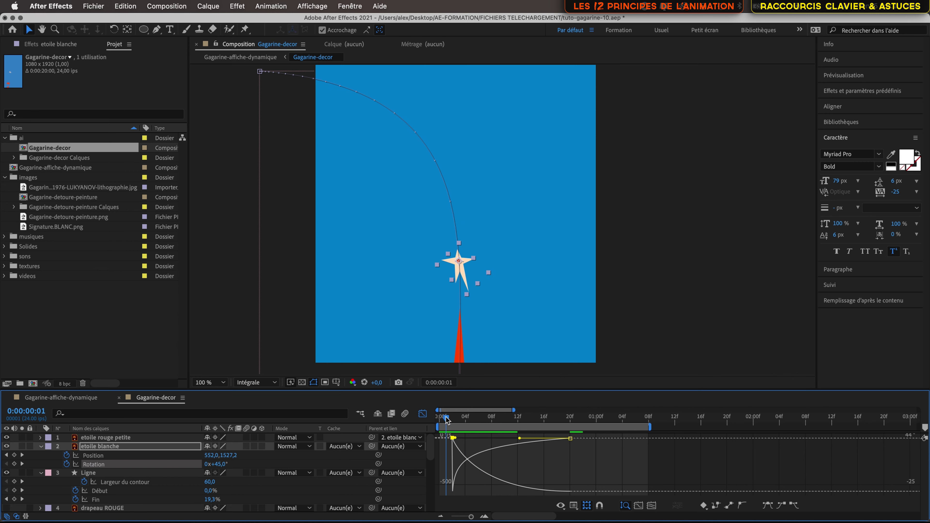
key(space)
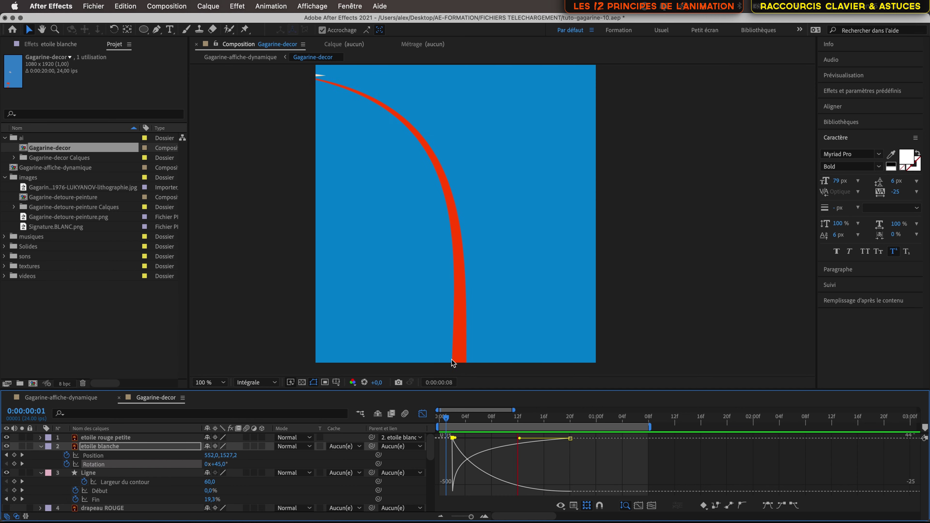
click(422, 414)
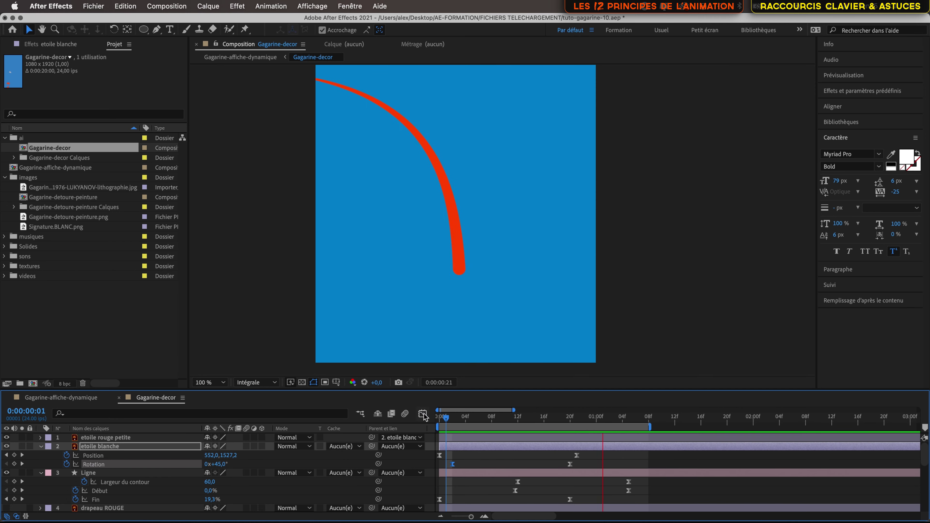
Reveal etoile blanche's Scale (Echelle) property and add a 100% keyframe at 0:00:00:00
click(442, 420)
mouse_move(442, 420)
mouse_down()
mouse_move(460, 419)
mouse_move(443, 421)
mouse_move(452, 424)
mouse_up()
drag(458, 423, 440, 425)
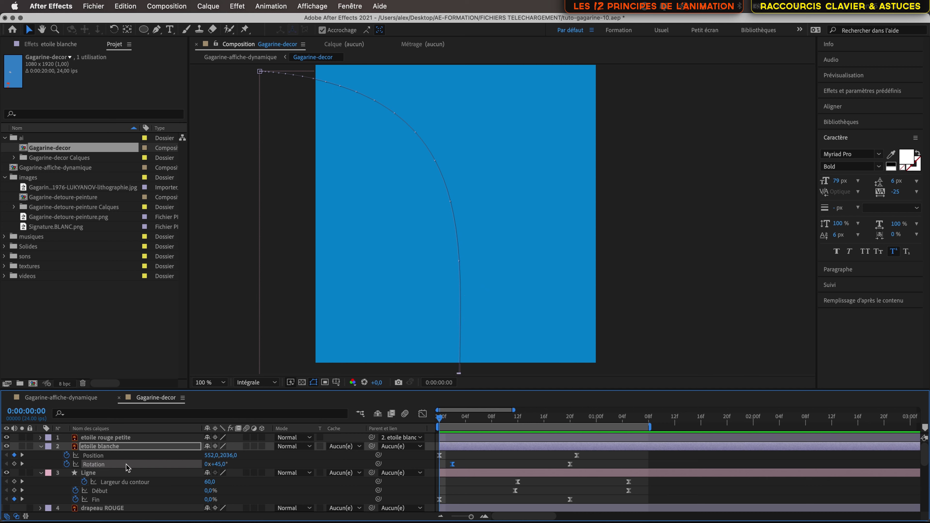
click(151, 449)
key(shift+s)
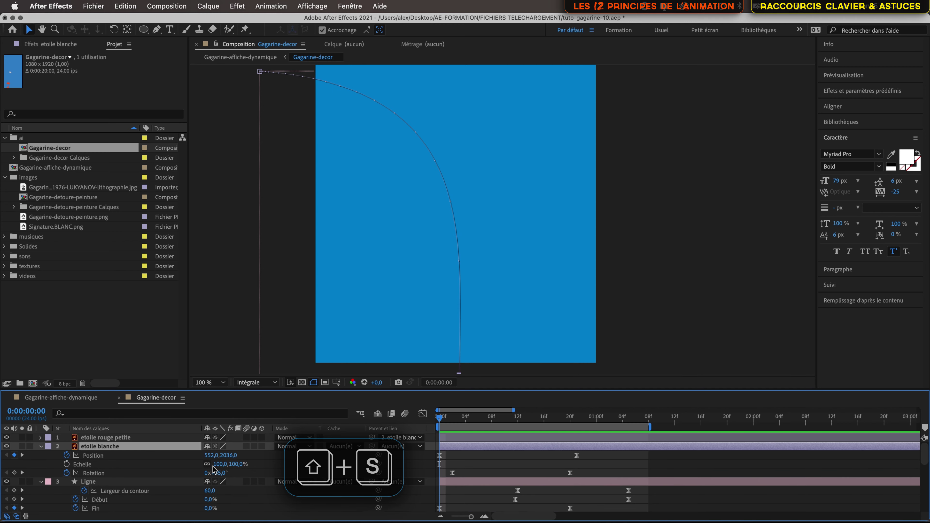
click(67, 464)
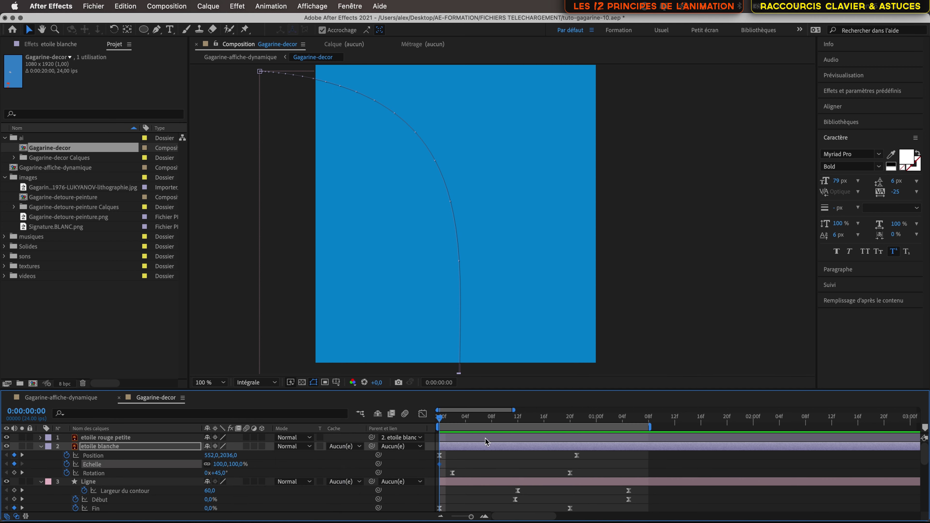
Show the Calque 1 poster reference and compare the animated white star's size with the poster's star at frames 4 and 5
drag(438, 420, 429, 454)
drag(442, 422, 465, 427)
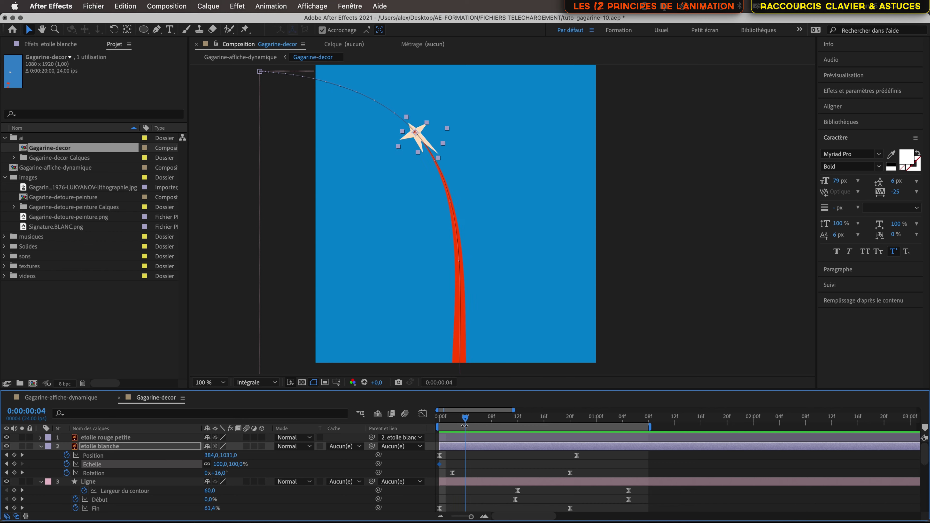
scroll(140, 480, down, 8)
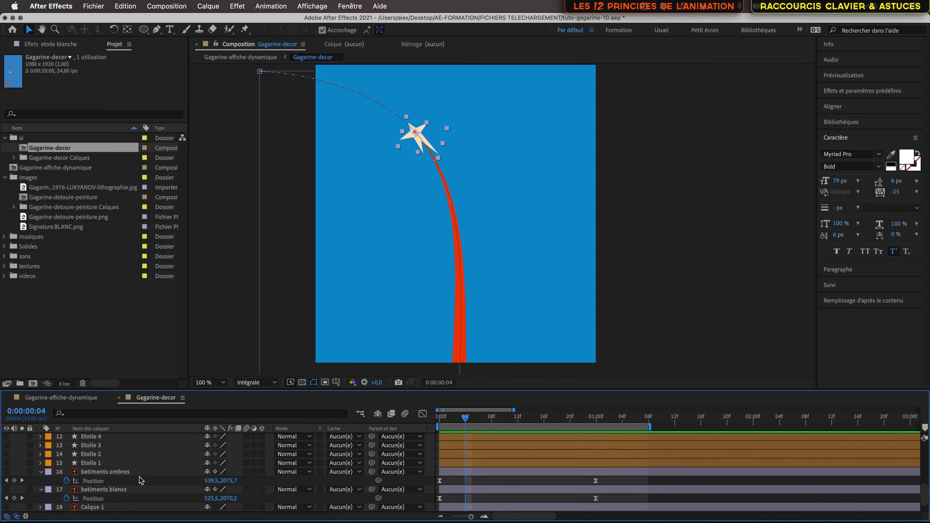
click(7, 507)
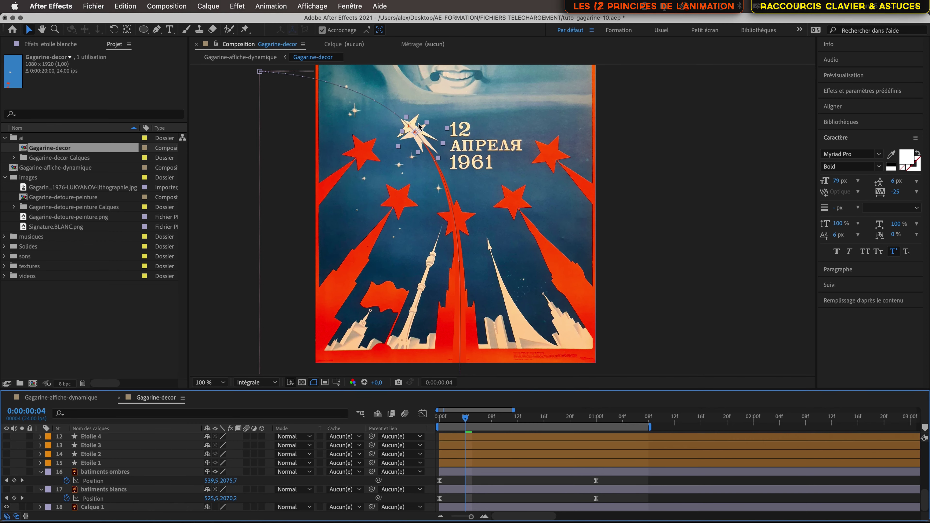
scroll(418, 126, up, 4)
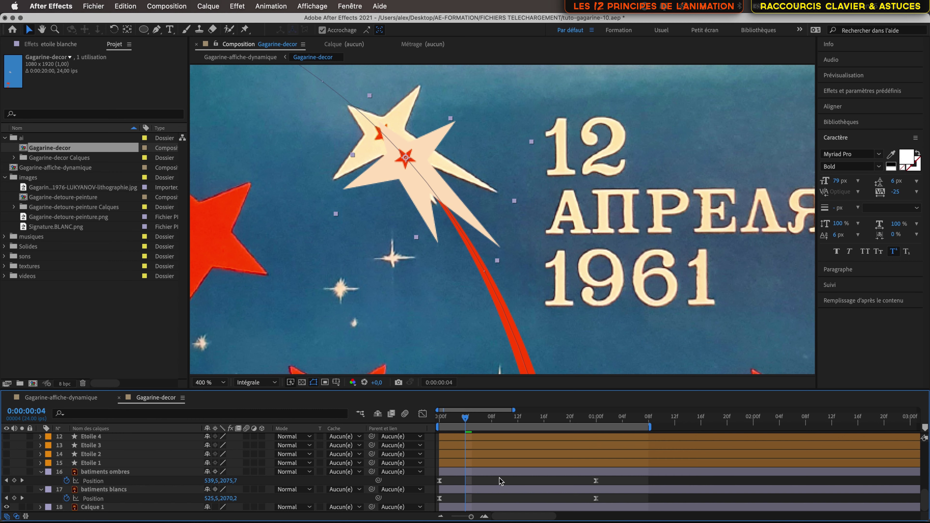
key(Page_Down)
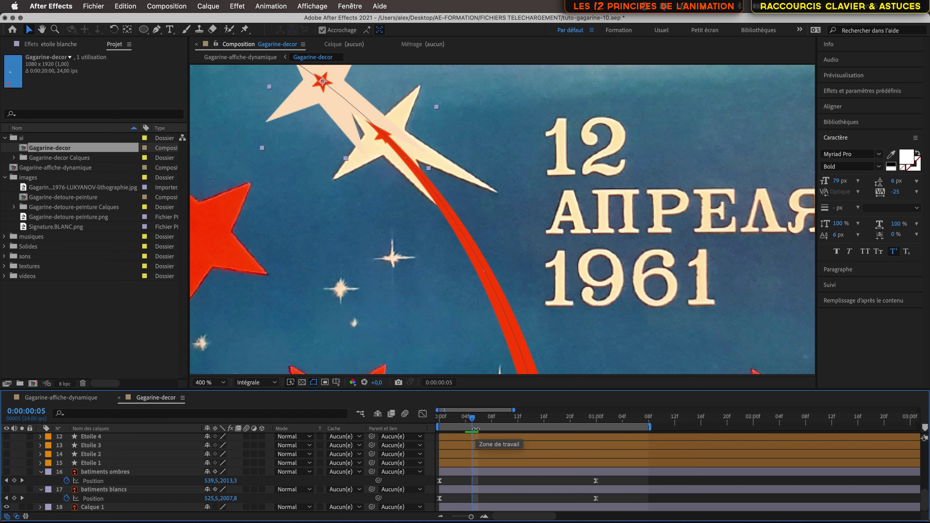
key(Page_Up)
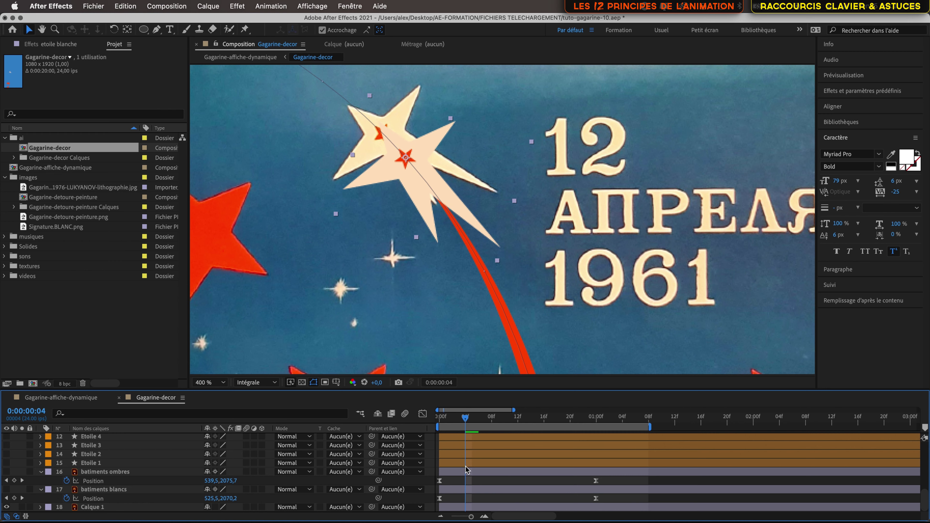
key(shift+s)
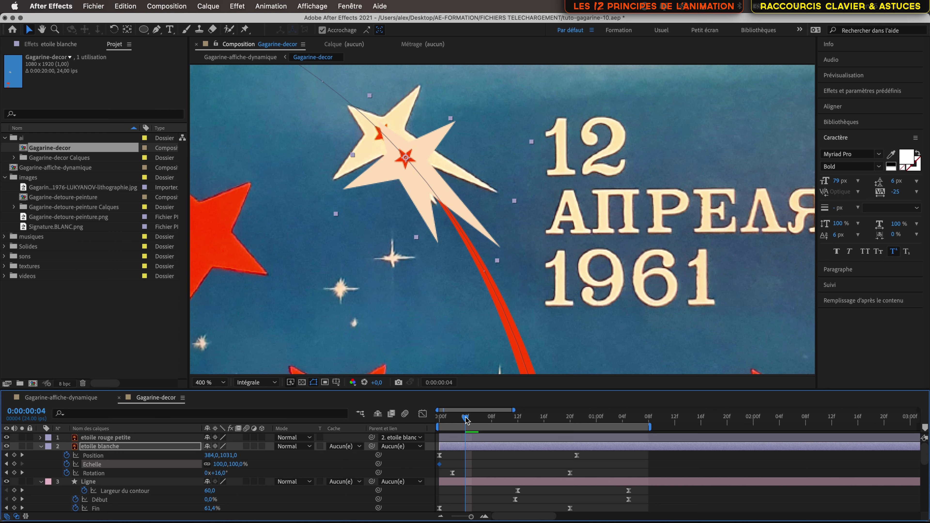
Add a 100% Echelle keyframe to etoile blanche at 0:00:00:21, level with its last Position keyframe
drag(466, 420, 577, 435)
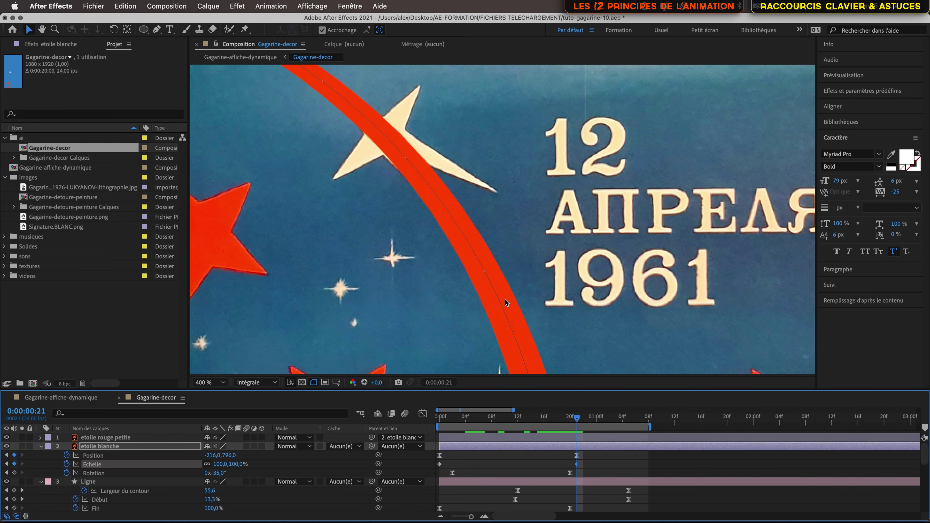
key(/)
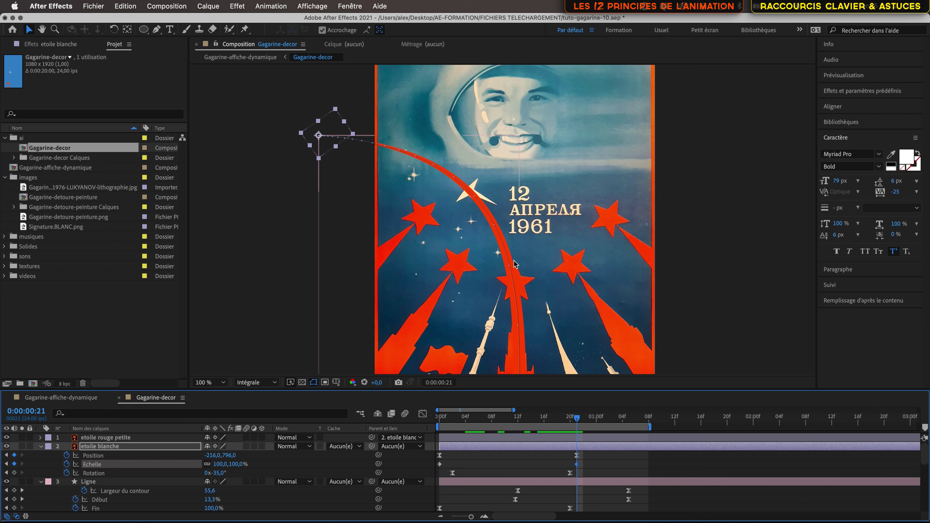
key(h)
drag(514, 259, 490, 212)
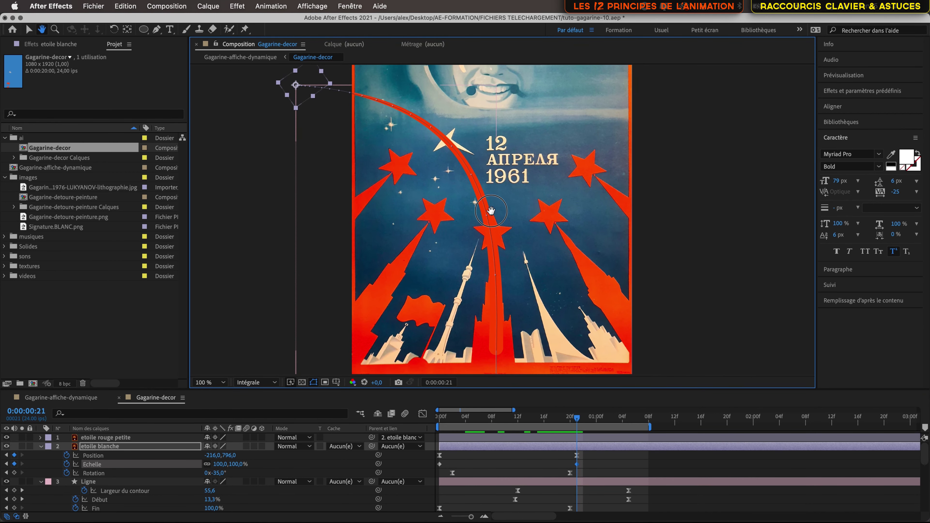
key(v)
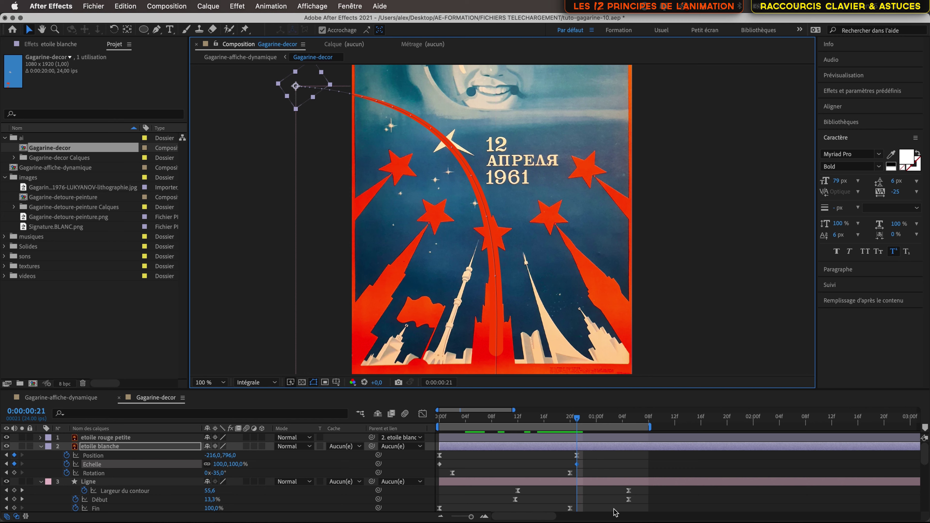
Try 300% on etoile blanche's first Echelle keyframe at 0:00:00:00, and settle on 200%
drag(578, 420, 449, 424)
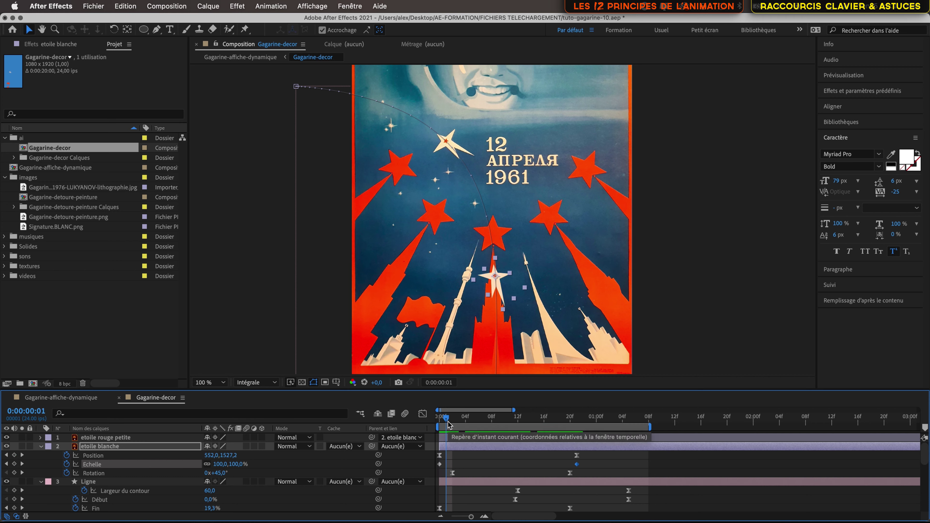
drag(446, 421, 434, 421)
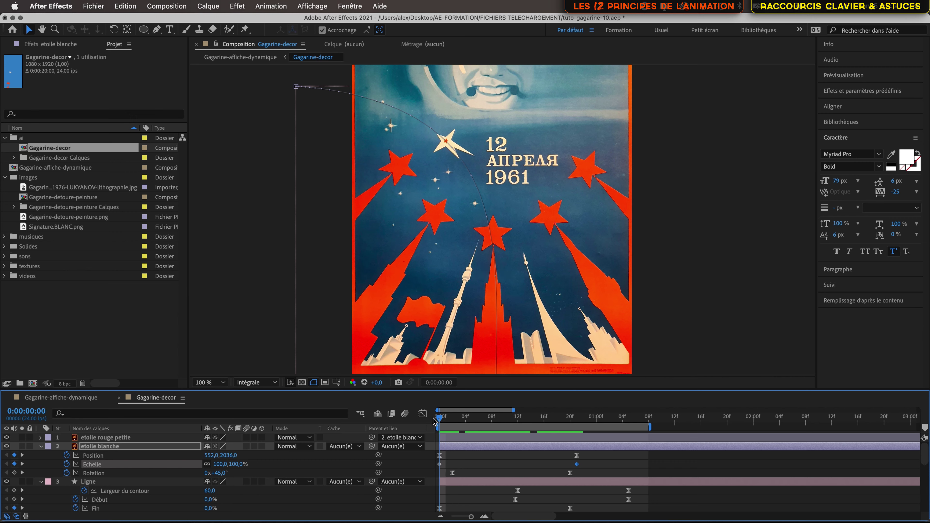
click(237, 465)
key(Return)
drag(440, 421, 441, 459)
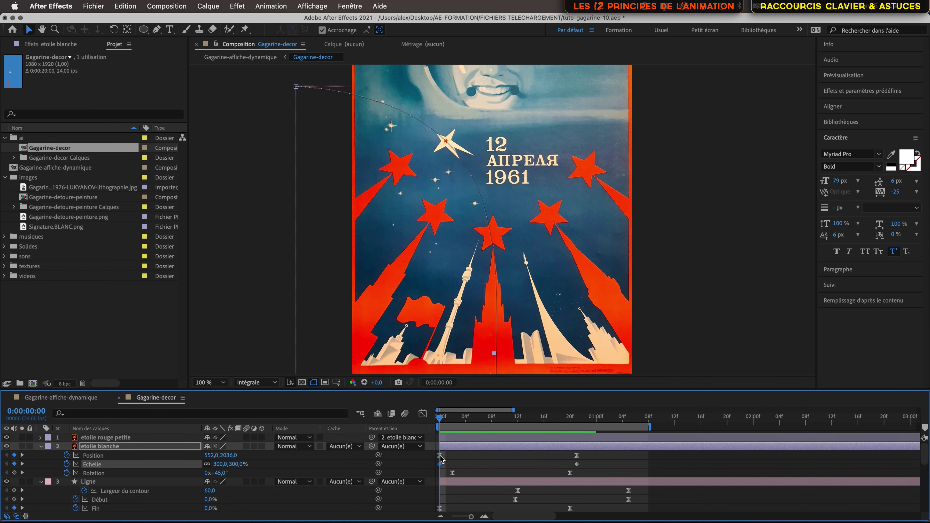
click(220, 465)
key(Return)
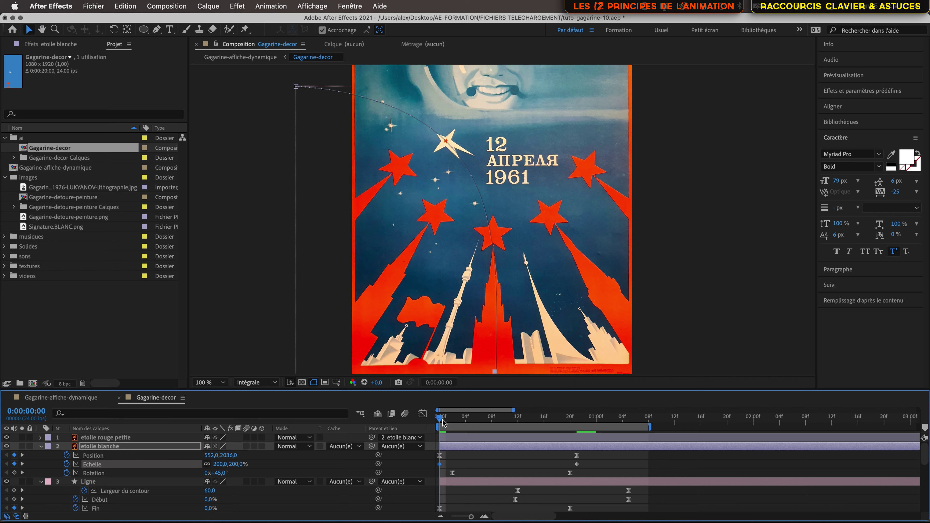
Set etoile blanche's last Echelle keyframe at 0:00:00:21 to 50%
drag(443, 422, 578, 455)
click(577, 464)
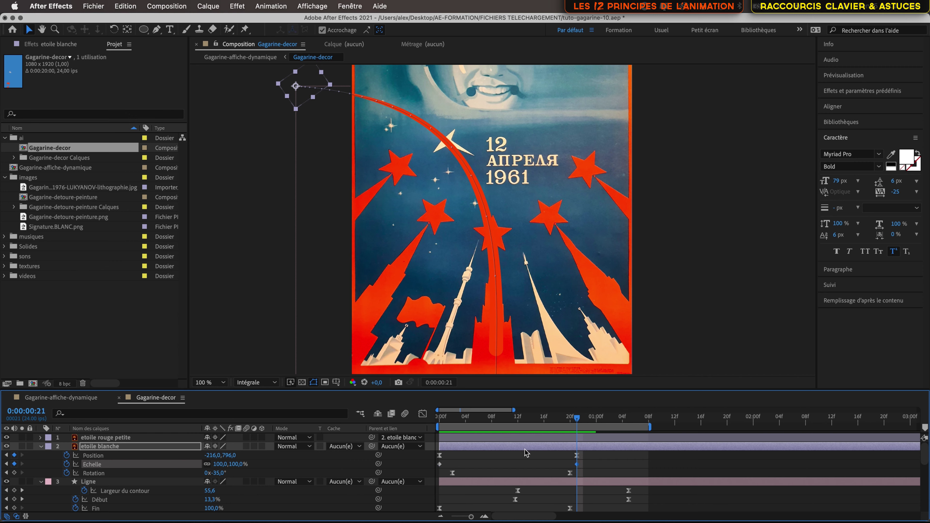
click(221, 464)
key(Return)
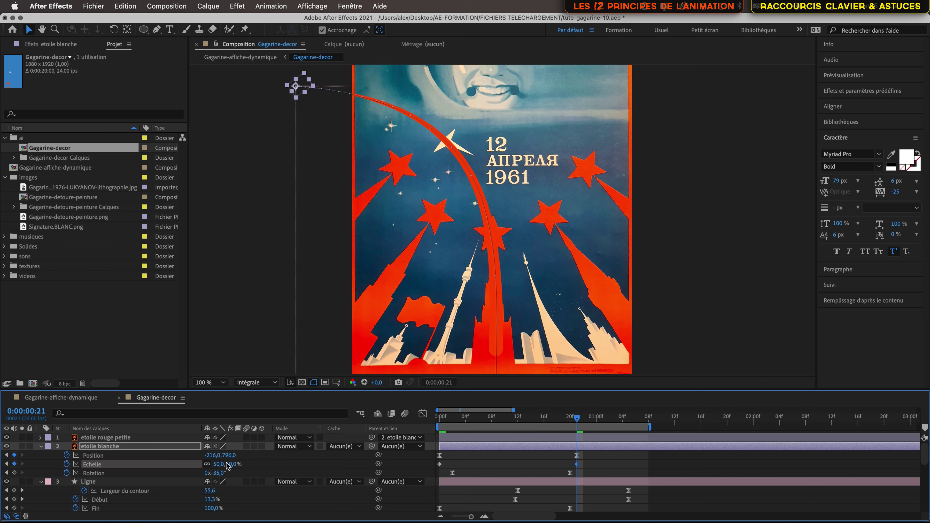
Apply Easy Ease to both of etoile blanche's Echelle keyframes and compare the star with the poster at 0:00:00:04
drag(577, 421, 550, 413)
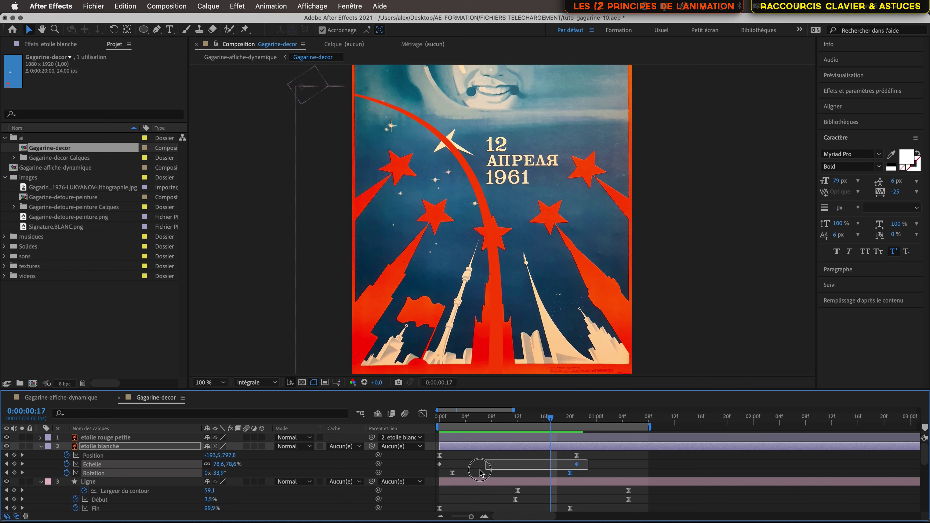
drag(588, 454, 438, 470)
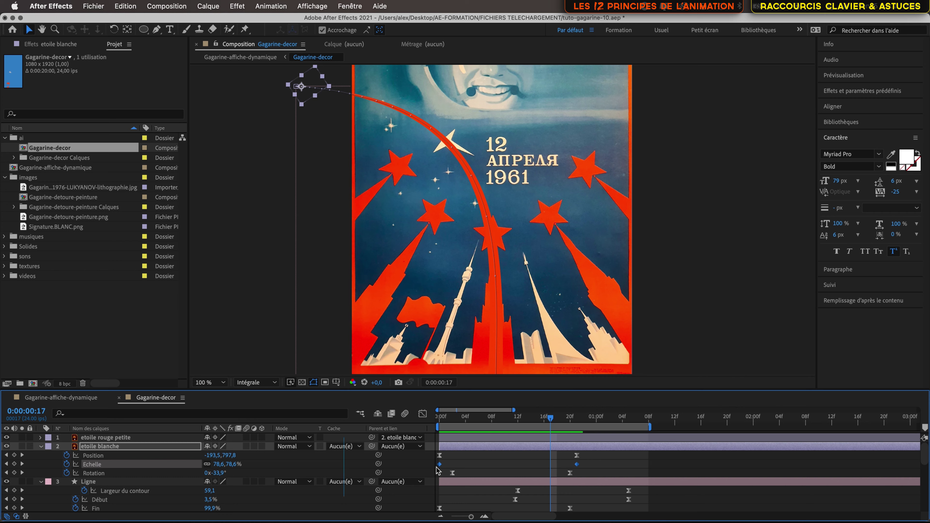
key(F9)
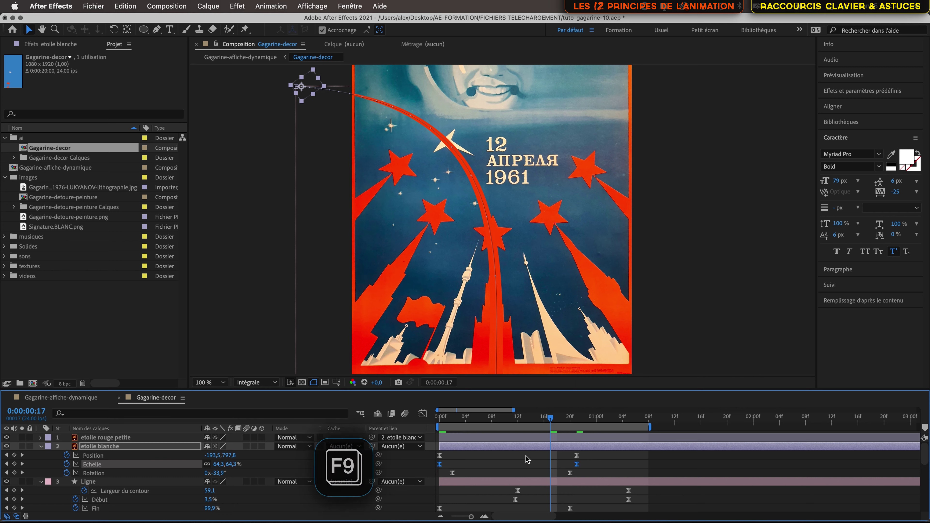
drag(552, 421, 466, 418)
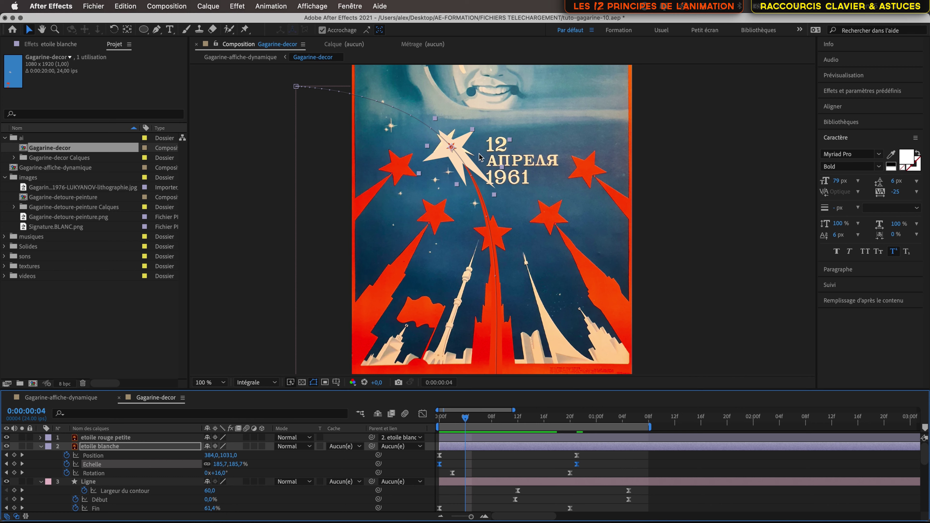
Shorten the first Echelle keyframe's outgoing ease to about one frame in the graph
click(456, 465)
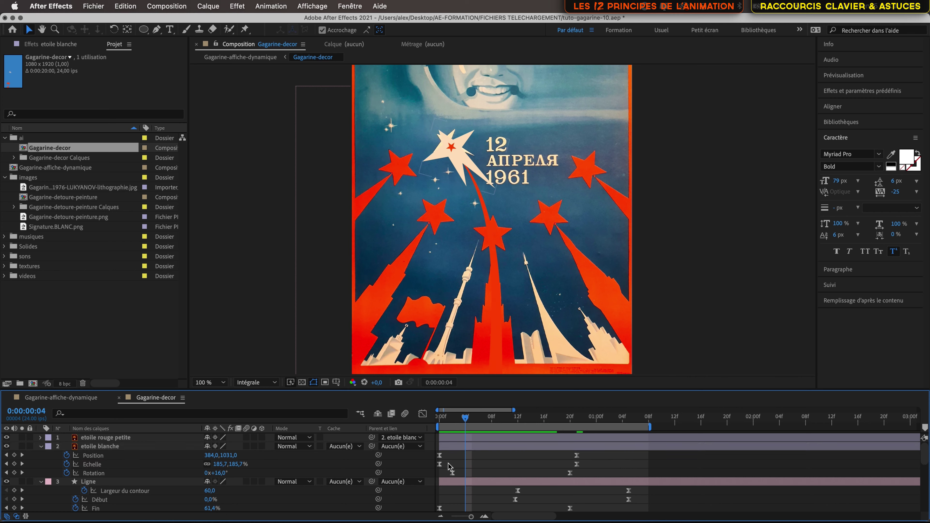
click(440, 465)
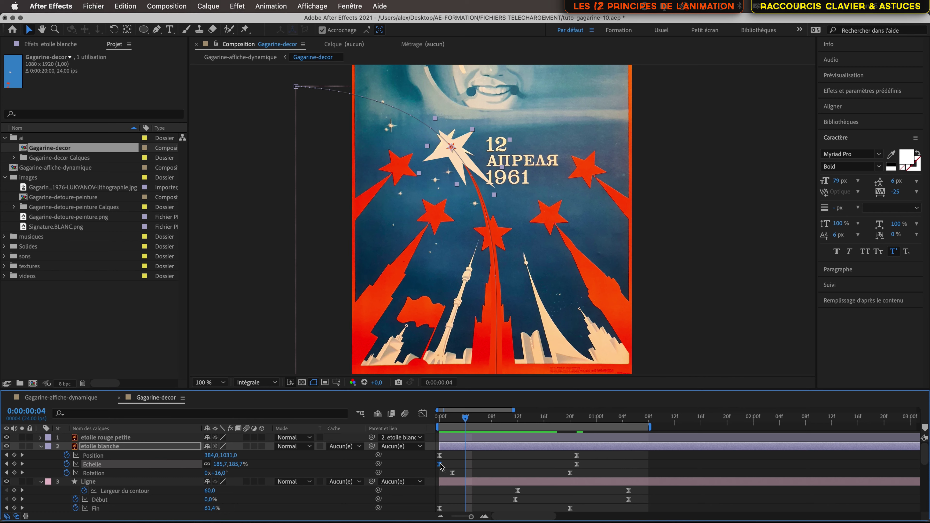
click(423, 415)
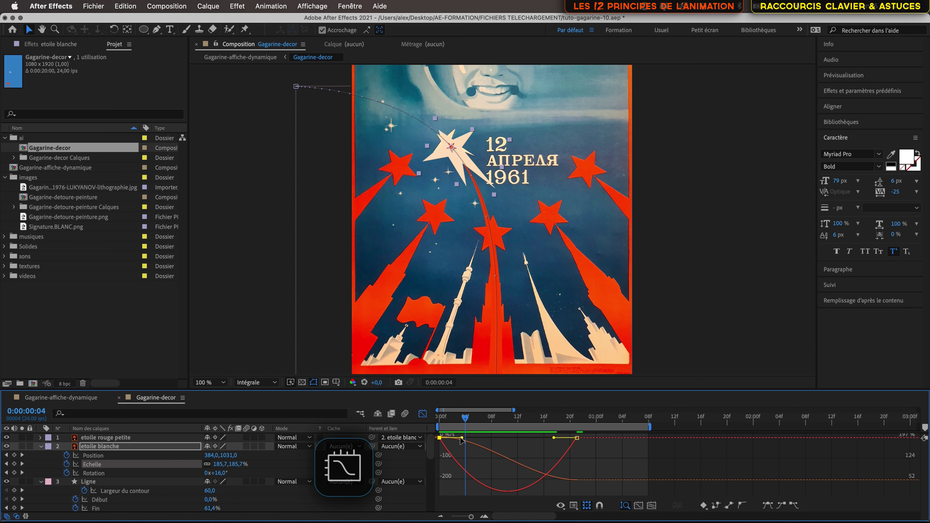
mouse_move(463, 441)
mouse_down()
mouse_move(420, 439)
mouse_move(446, 438)
mouse_up()
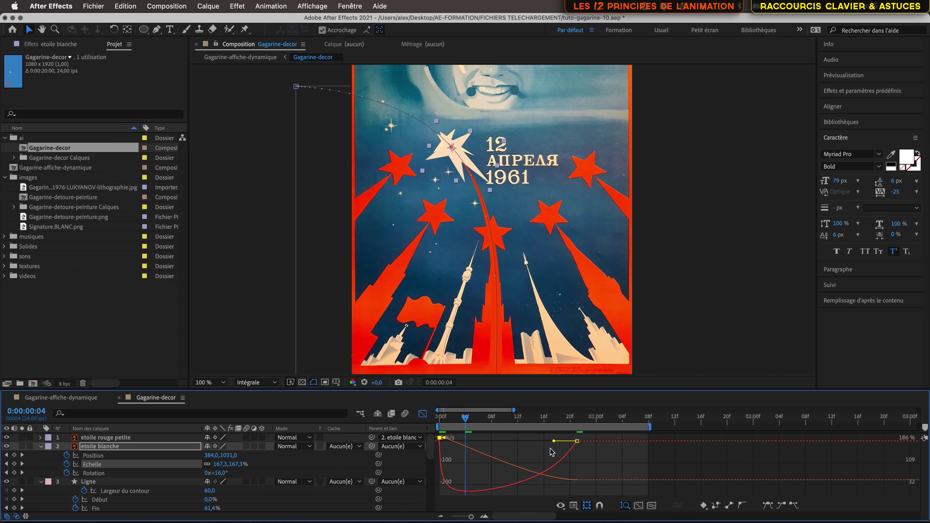
Lengthen the last Echelle keyframe's incoming ease to about 95% influence, and preview the animation from 0:00:00:00
drag(554, 441, 512, 445)
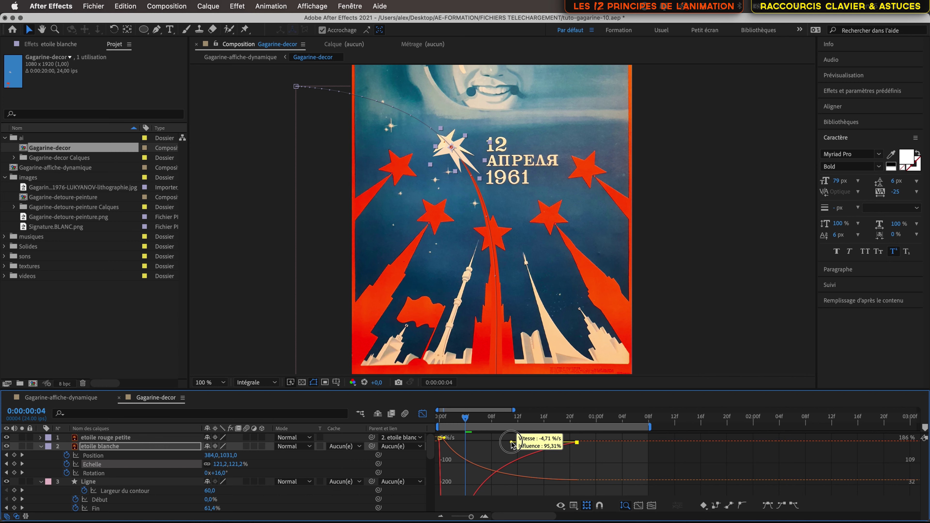
drag(512, 445, 513, 445)
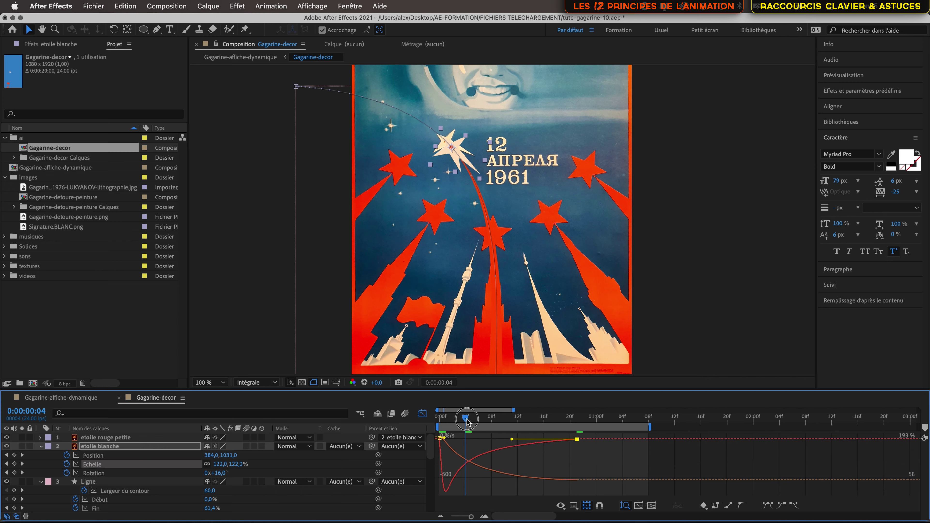
drag(468, 421, 437, 429)
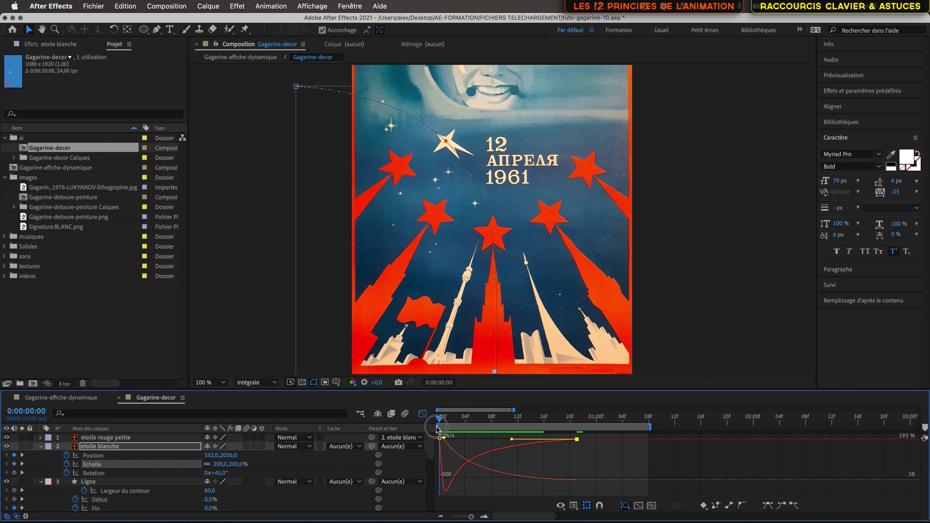
key(space)
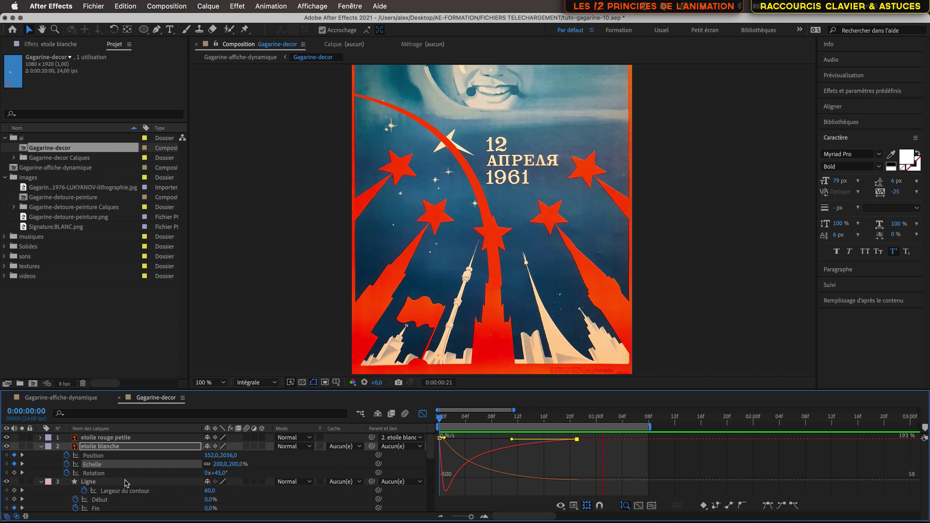
Hide the Calque 1 poster reference layer and save the project
scroll(124, 484, down, 10)
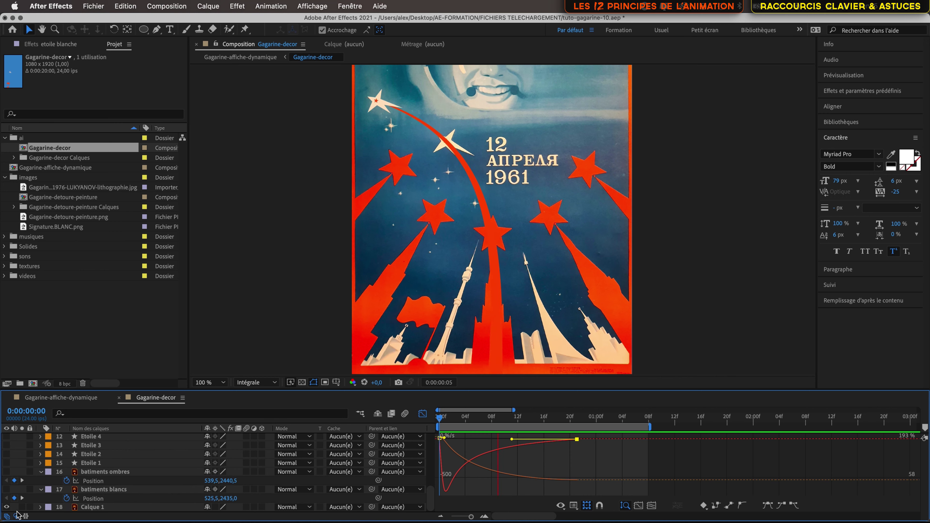
click(6, 507)
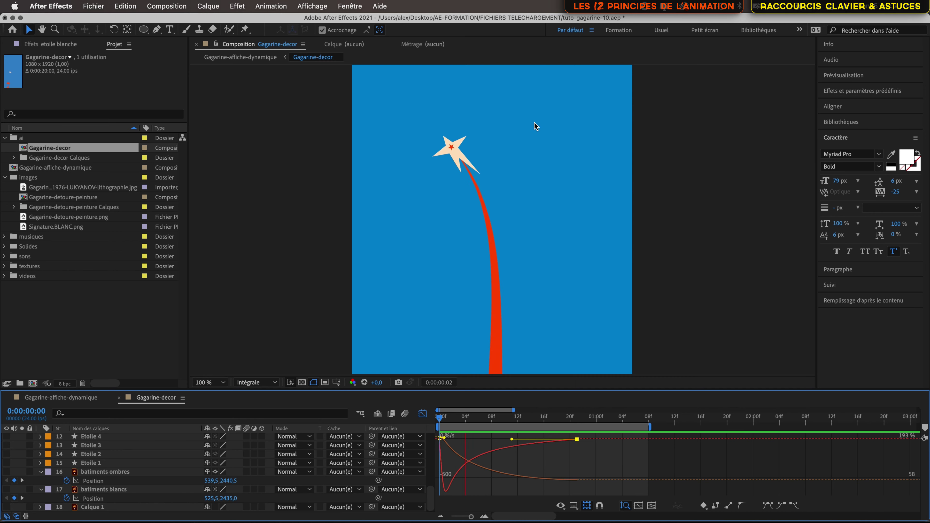
key(super+s)
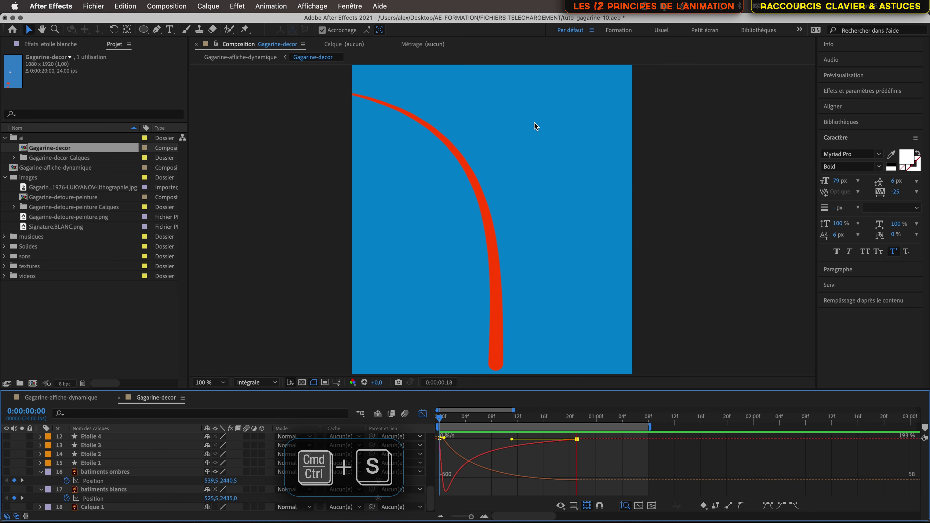